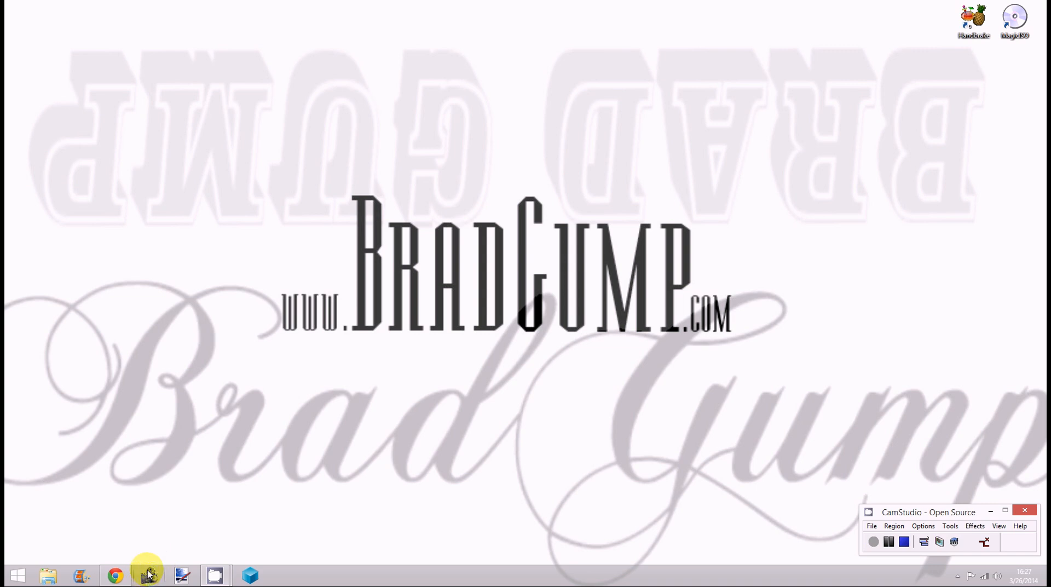
Step: Look over the VSDC Free Video Editor download page in Chrome and minimize the browser
mouse_move(116, 574)
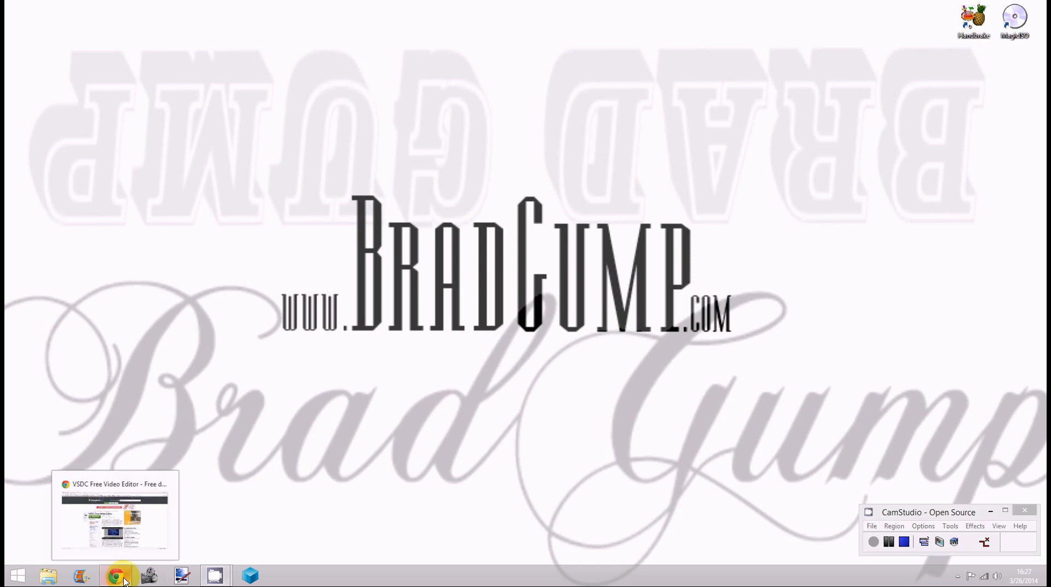
left_click(128, 540)
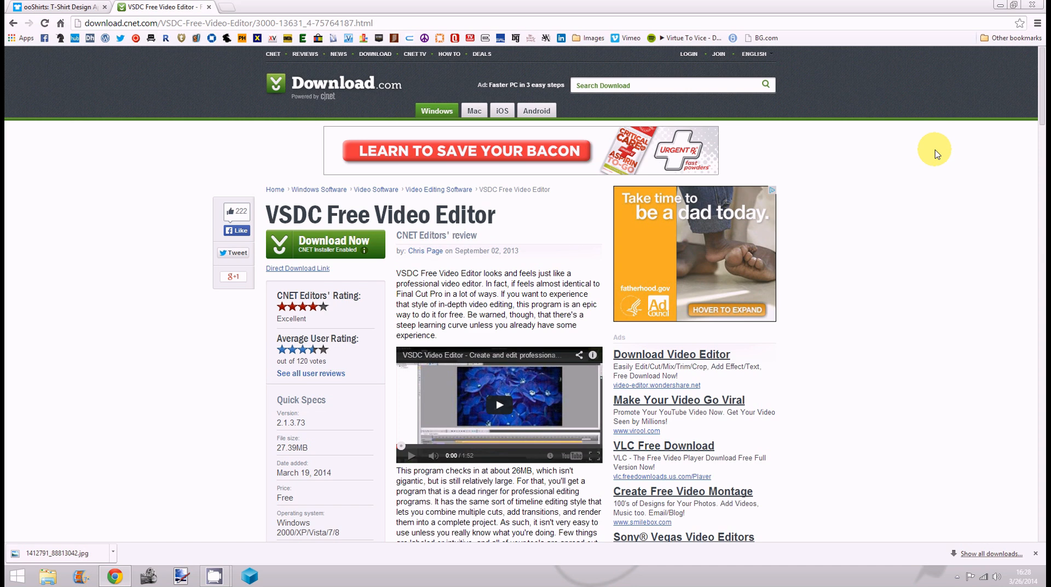
left_click(998, 7)
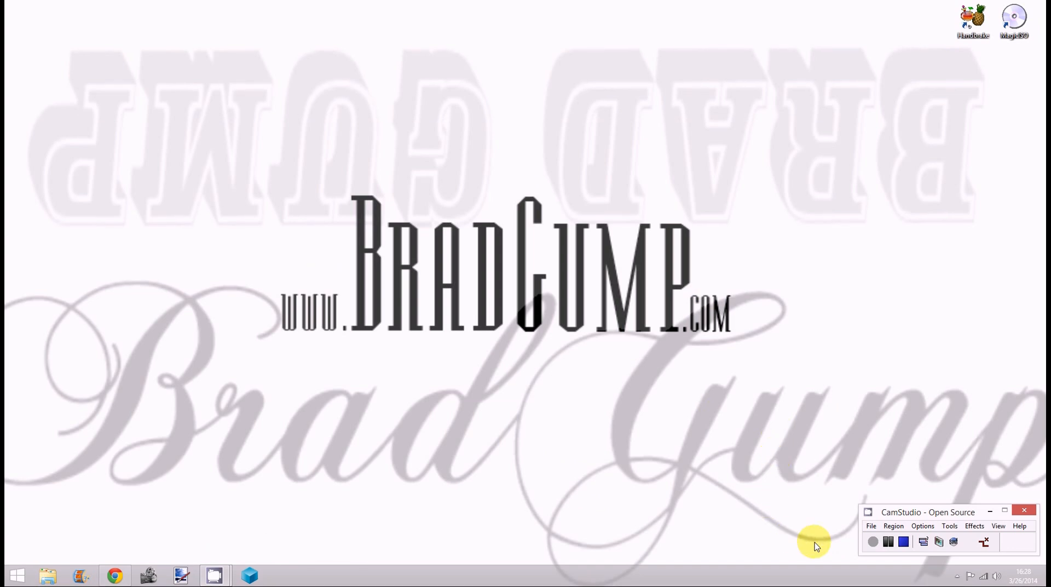
Step: Launch VSDC Free Video Editor, create a blank project titled Test at HD 1920x1080 and 30 fps, and maximize the window
left_click(151, 576)
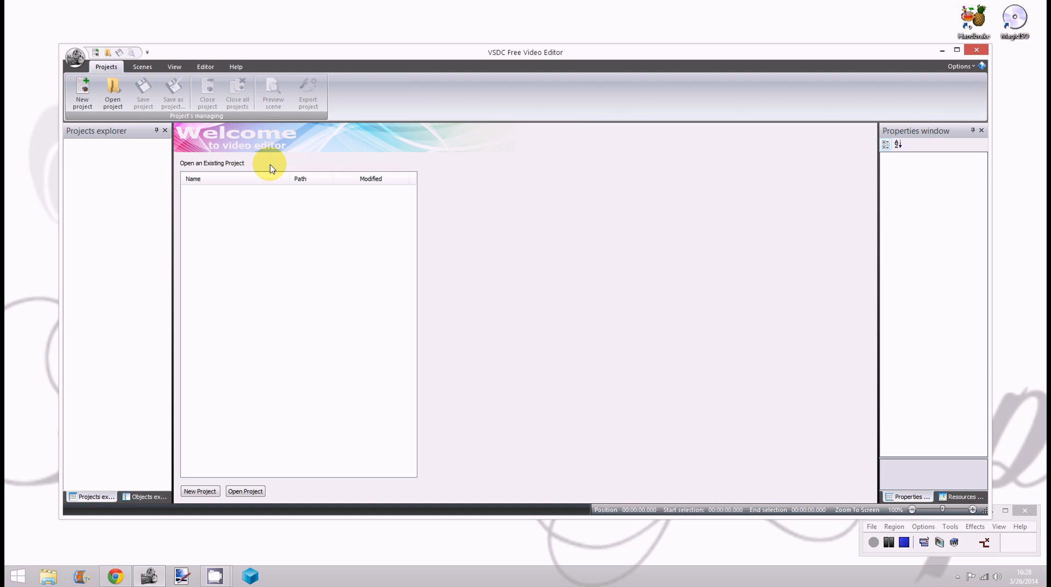
left_click(79, 93)
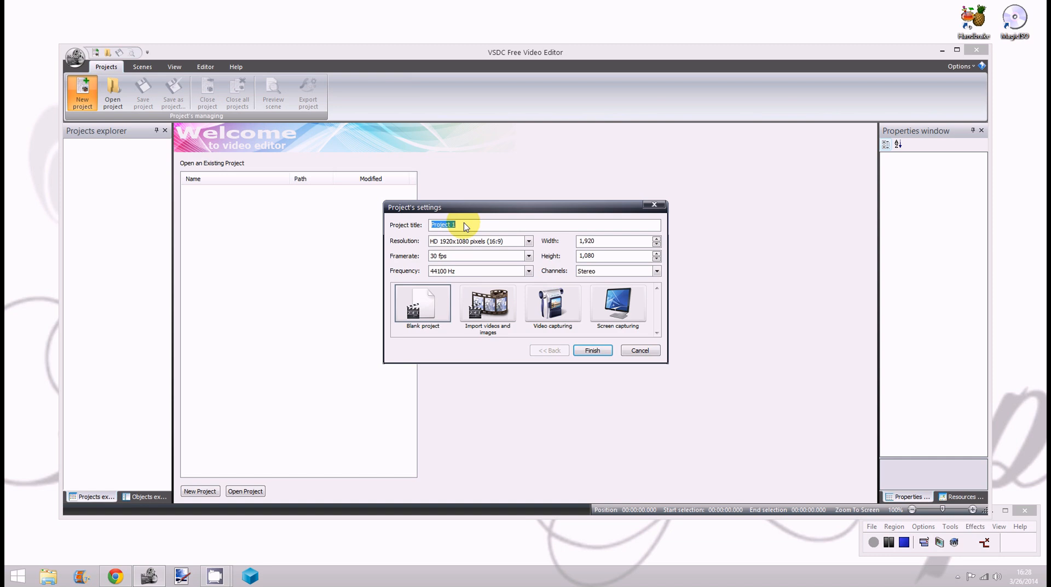
type("Test")
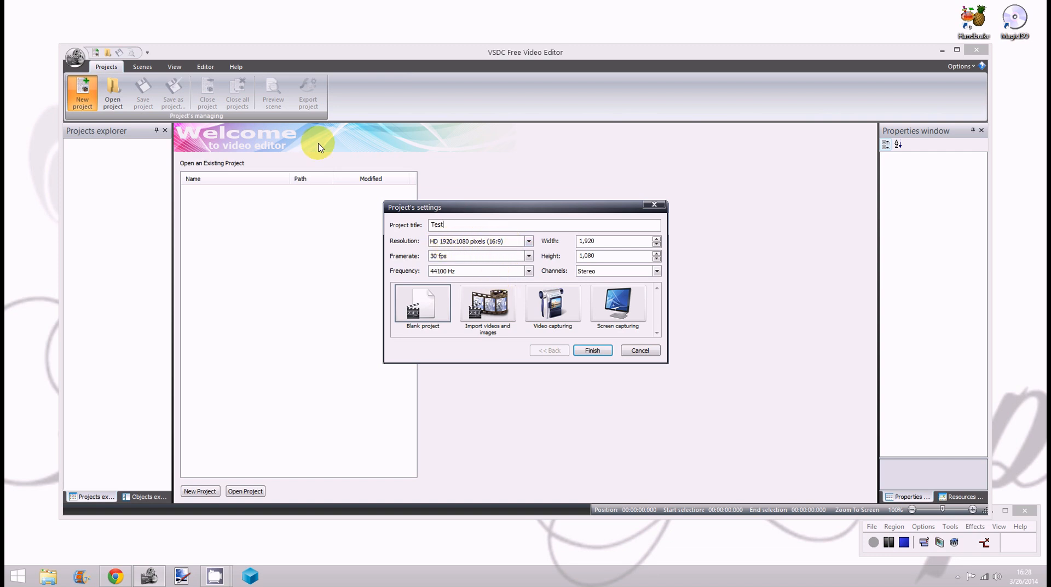
mouse_move(7, 5)
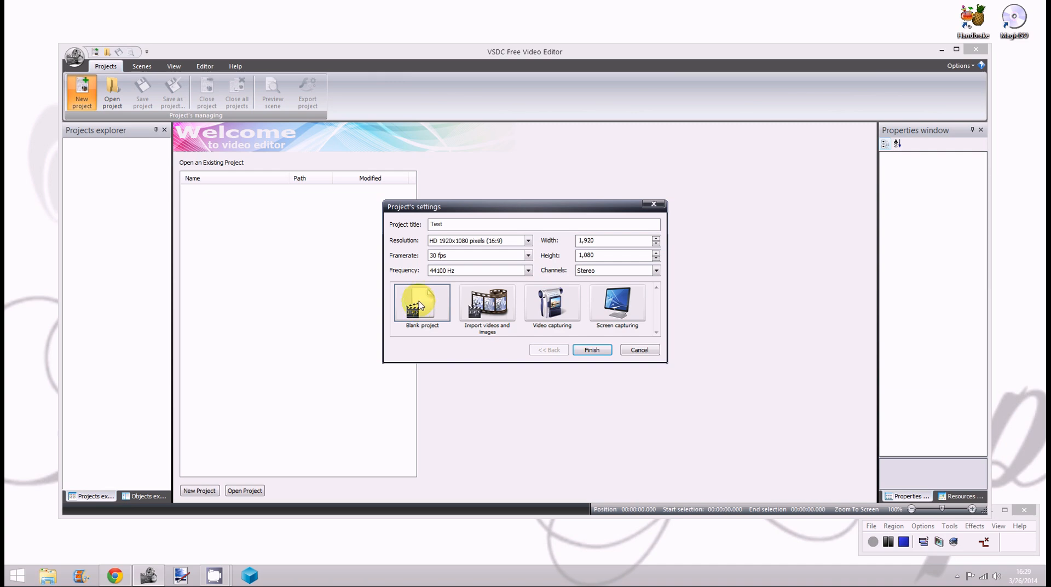
left_click(592, 349)
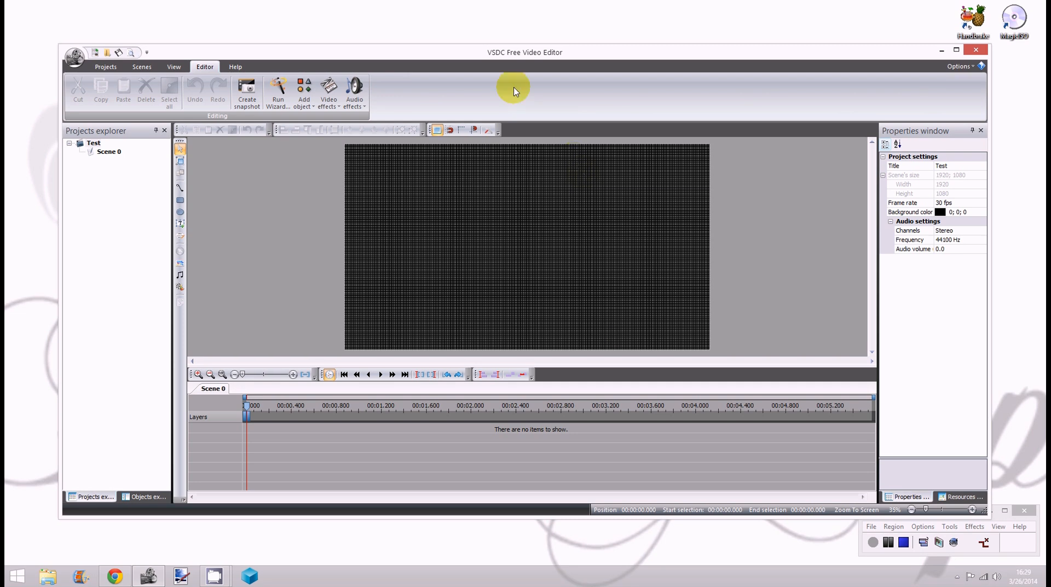
double_click(504, 50)
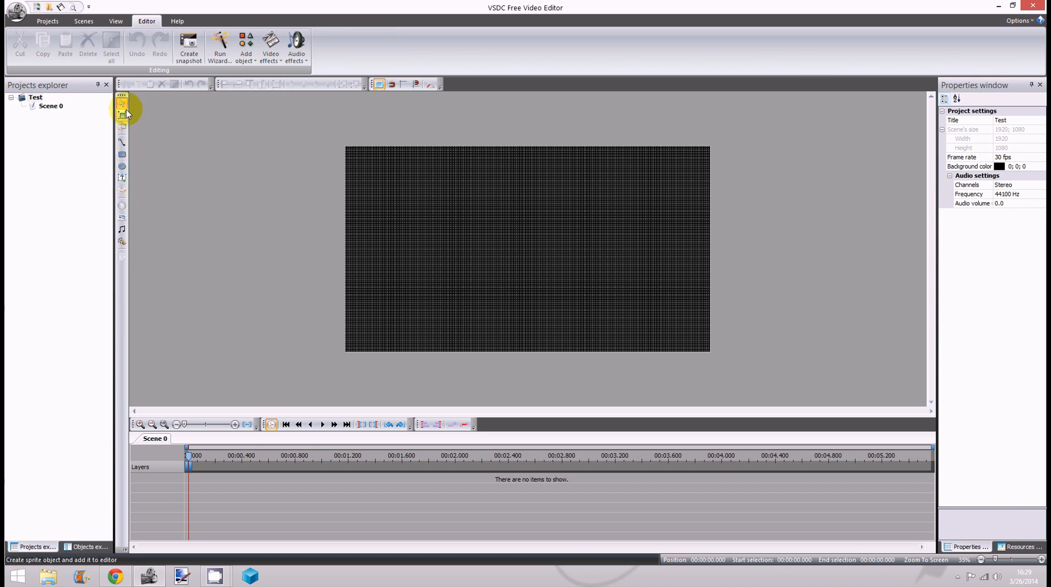
Step: Add the video 20140321_173805 from the cursor position, placing it on the scene about 1371 by 848 pixels
left_click(122, 242)
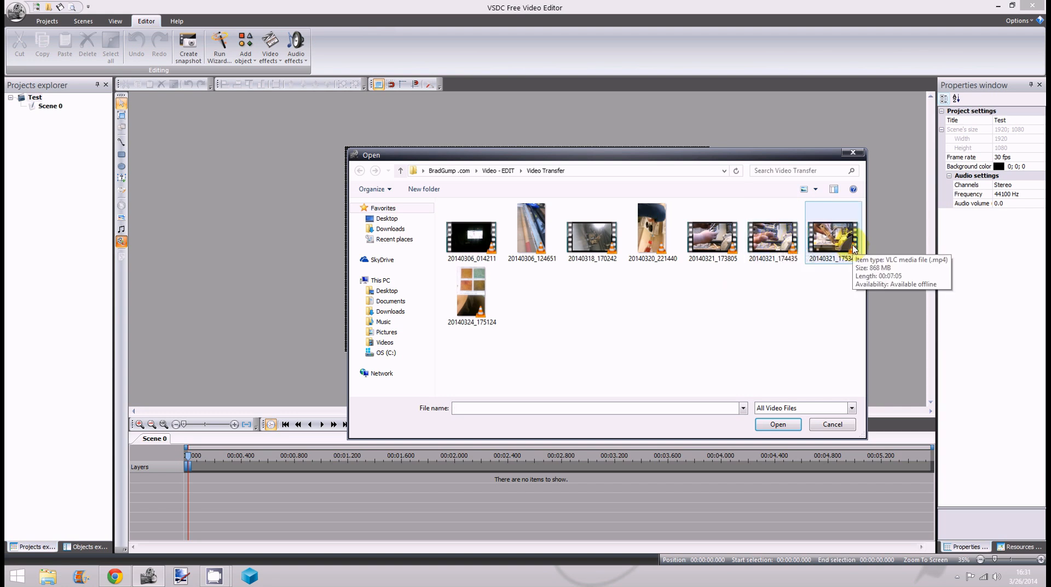
left_click(715, 251)
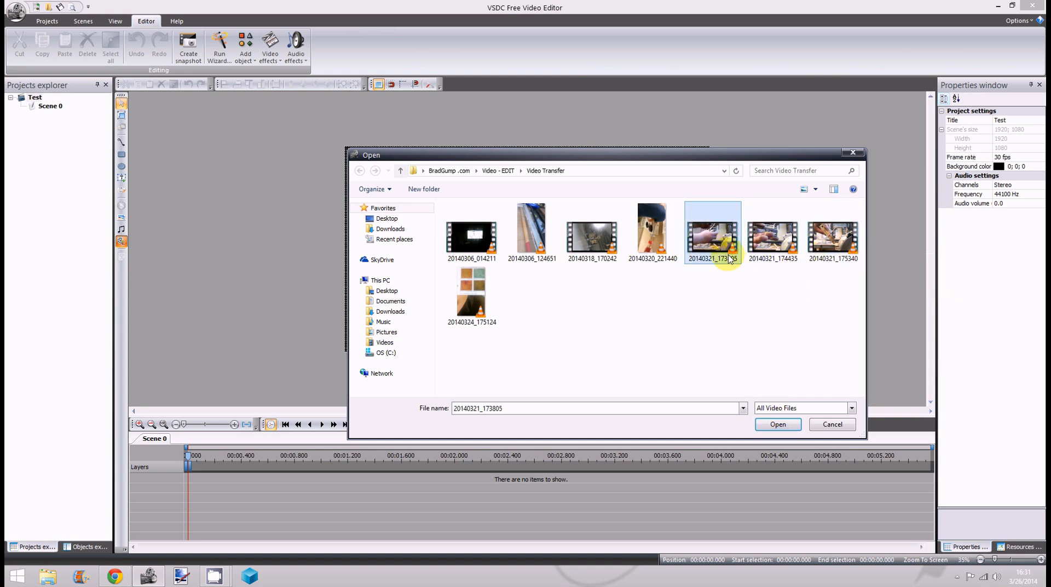
double_click(728, 256)
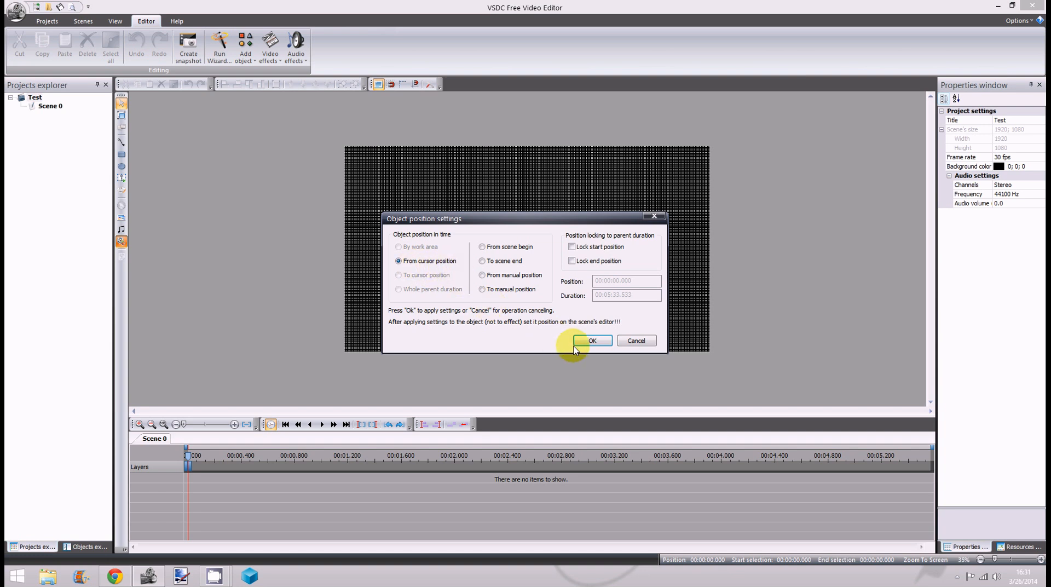
left_click(591, 340)
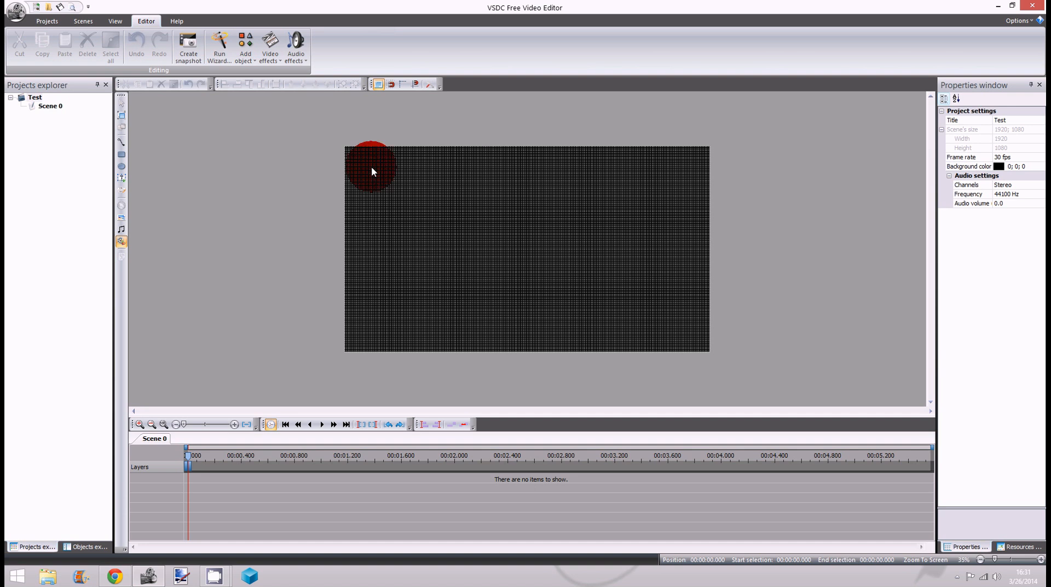
left_click_drag(371, 167, 632, 328)
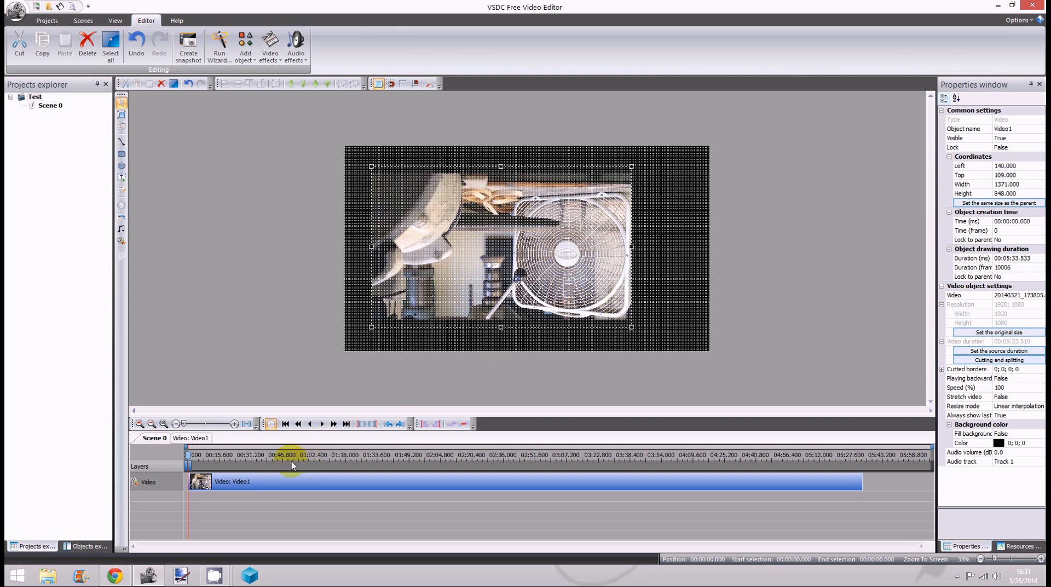
Step: Set the properties window to auto-hide, reveal it, and pin it back in place
mouse_move(230, 484)
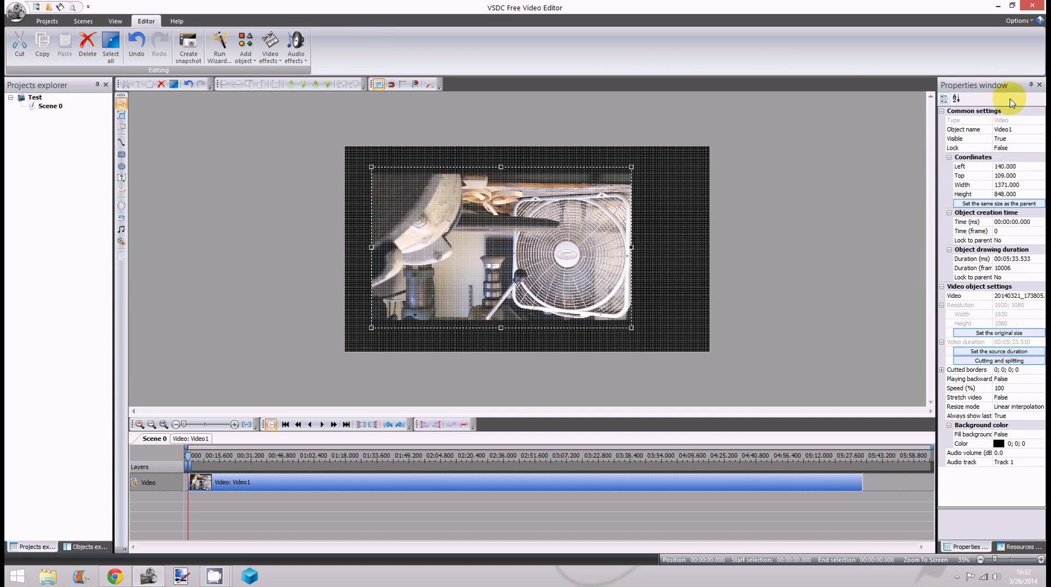
left_click(1031, 85)
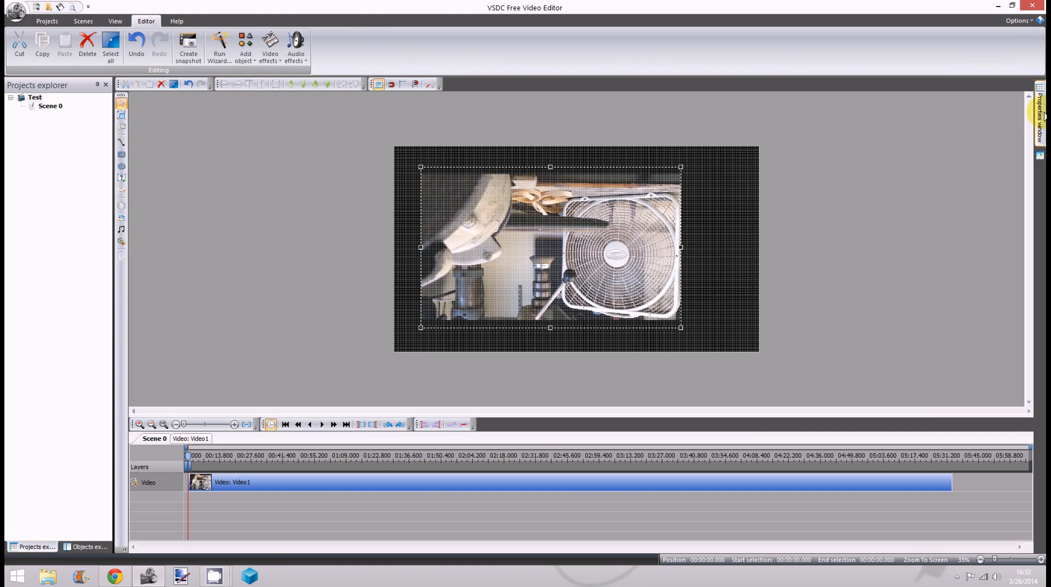
mouse_move(1043, 115)
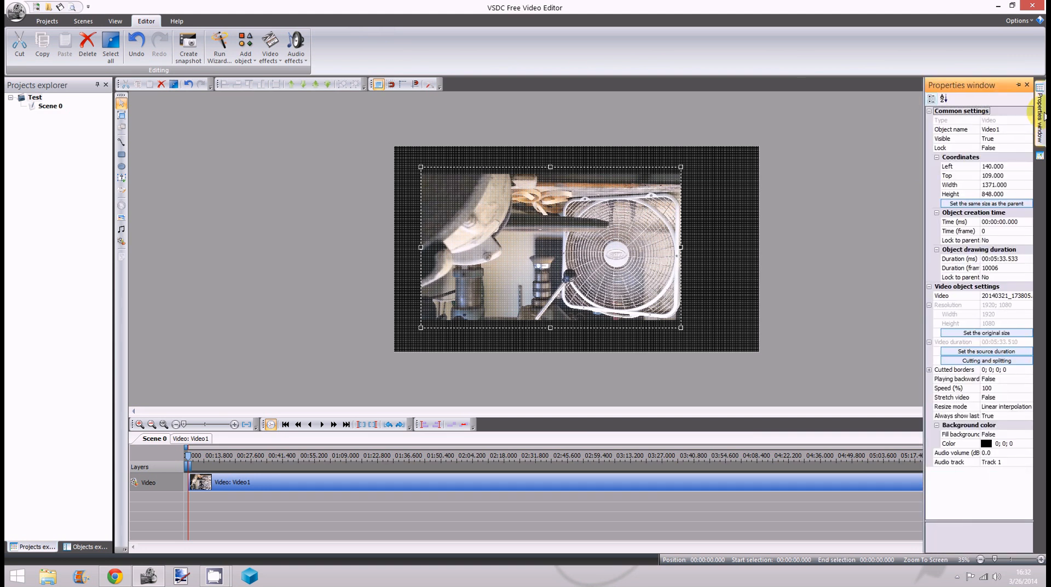
left_click(1018, 84)
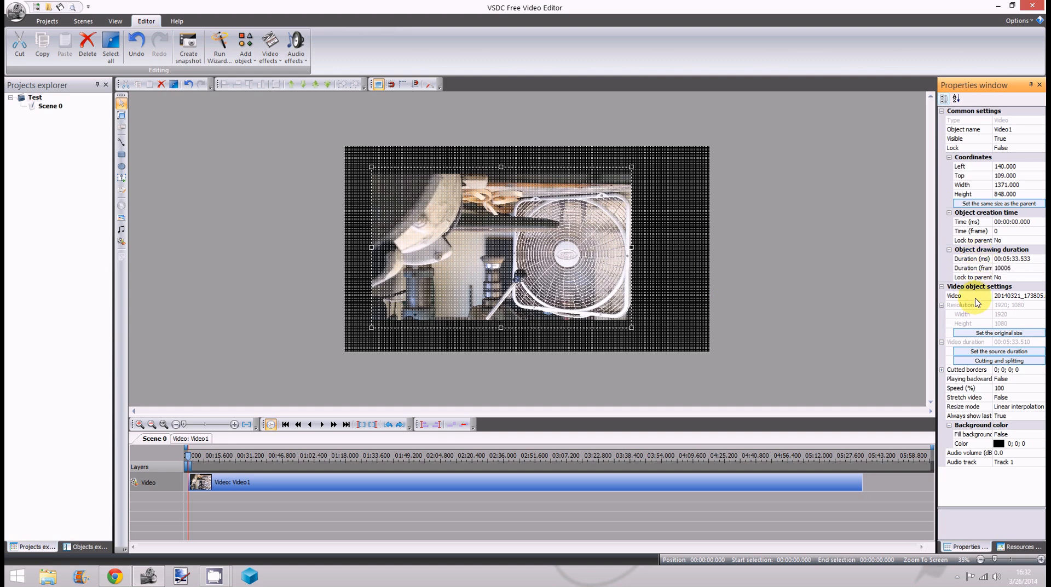
Step: Resize the video object to the same size as its parent scene
left_click(993, 352)
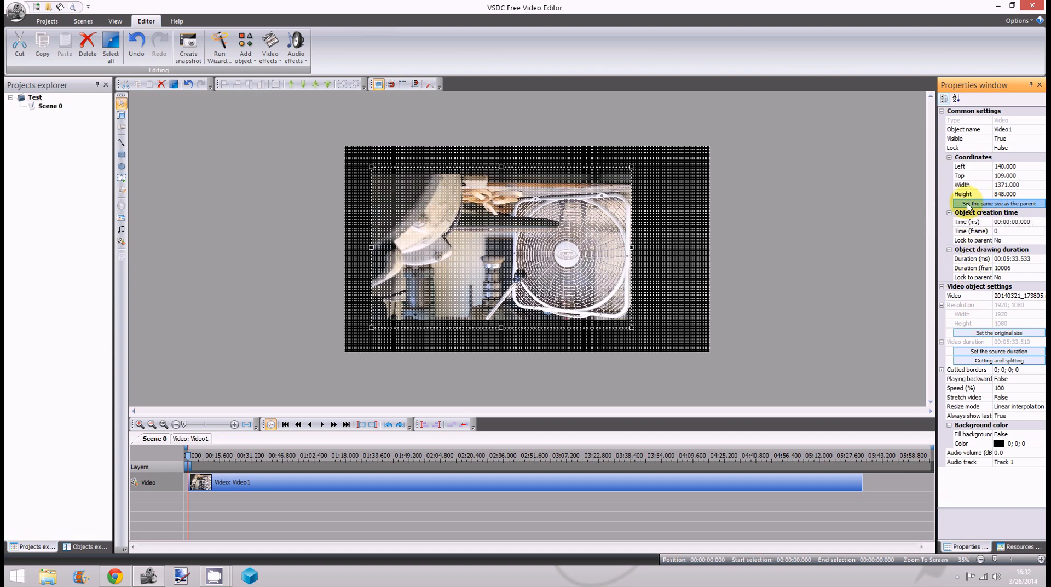
left_click(1018, 208)
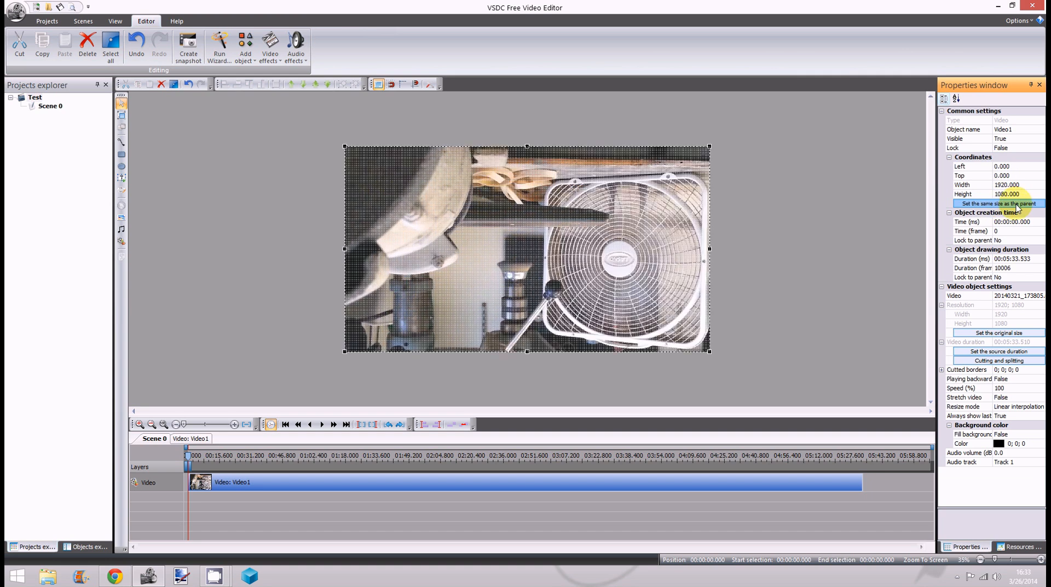
Step: Try to trim the video by selecting from the start to 00:04:48.717 in cutting and splitting and applying the changes
left_click(995, 361)
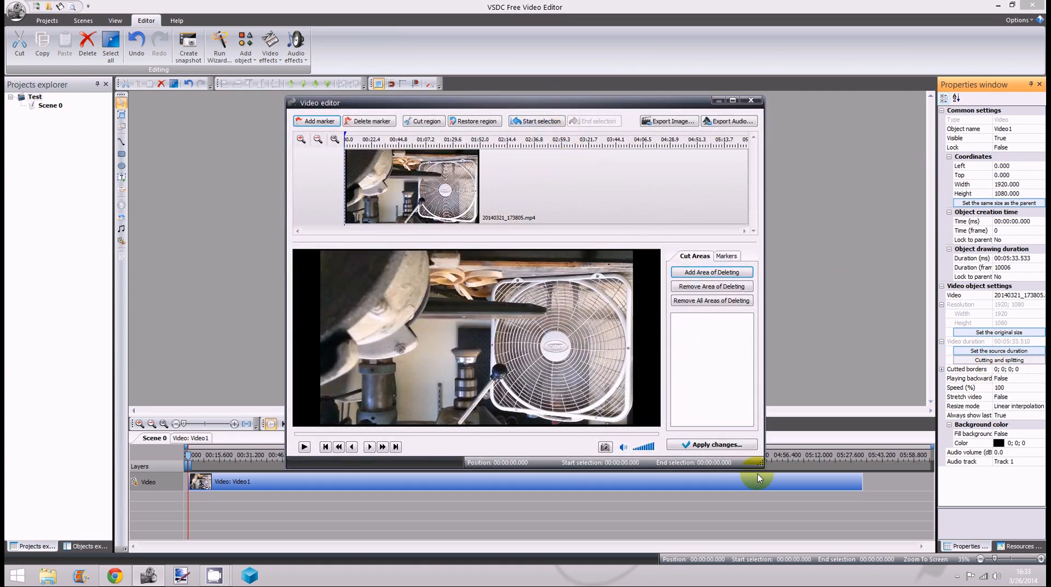
mouse_move(761, 468)
left_mouse_down()
mouse_move(839, 501)
mouse_move(888, 539)
mouse_move(837, 499)
mouse_move(766, 471)
left_mouse_up()
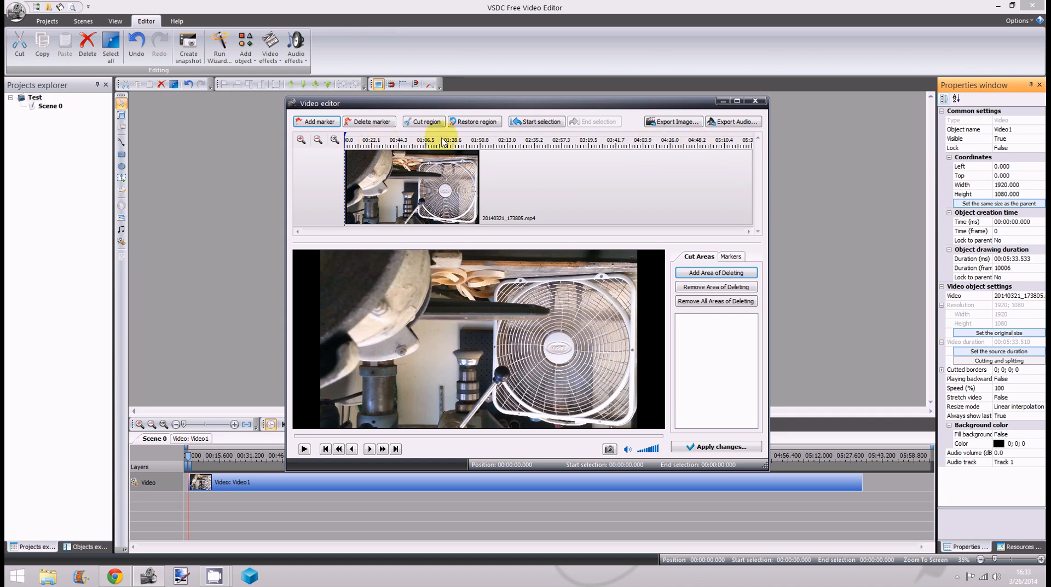
left_click(530, 122)
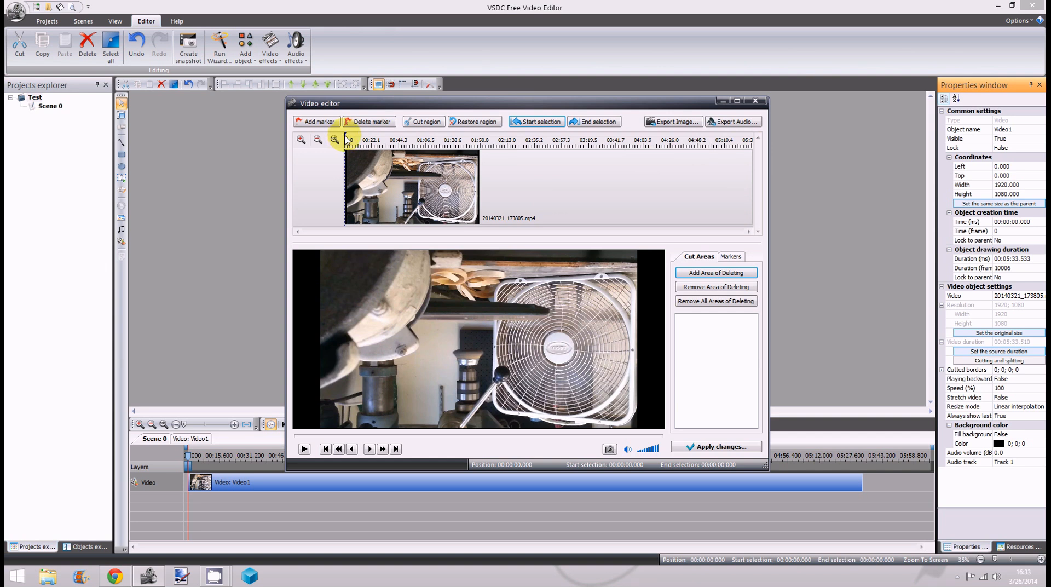
left_click_drag(346, 139, 698, 172)
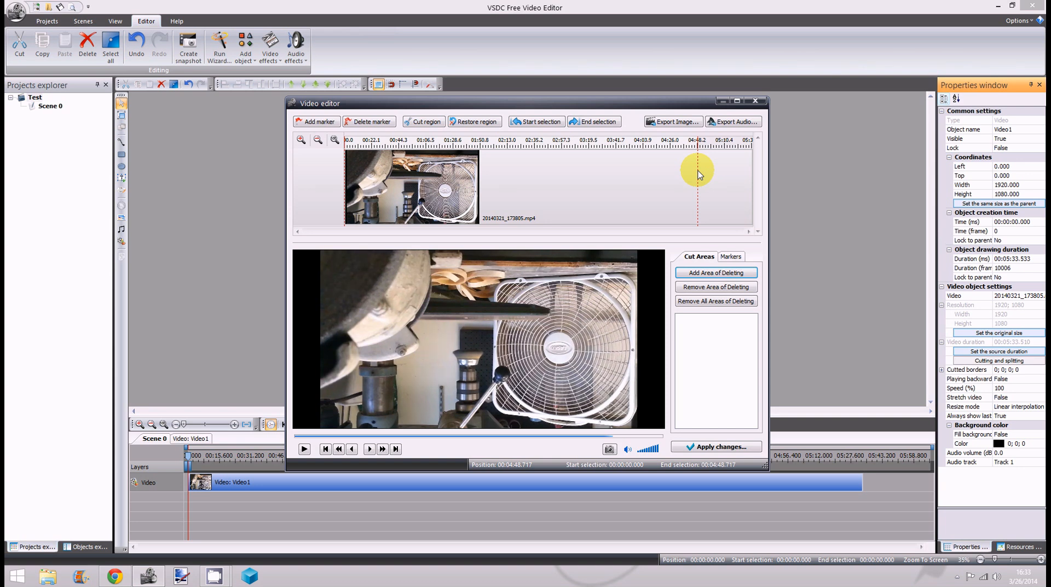
left_click(597, 124)
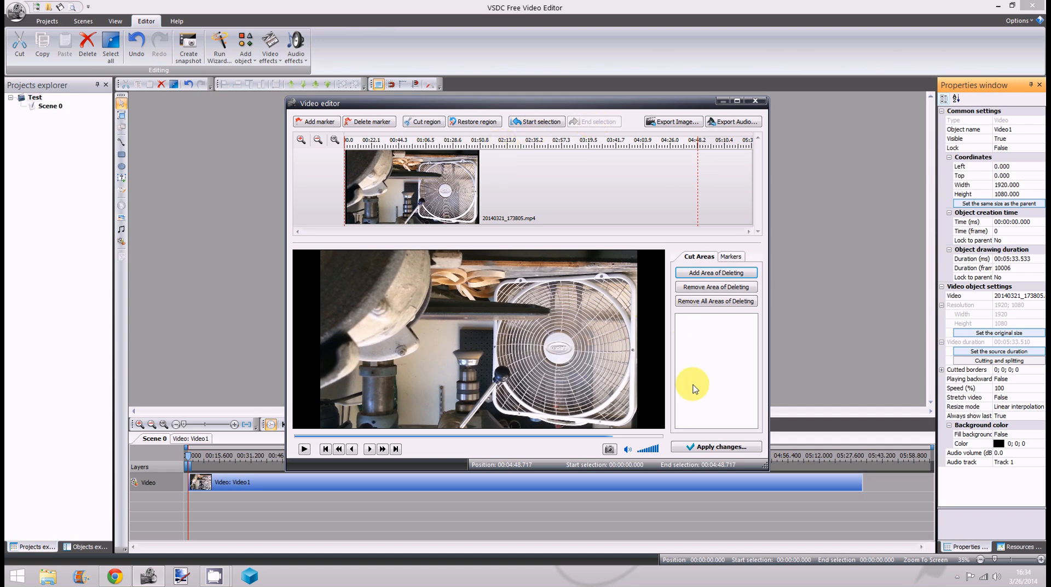
left_click(704, 446)
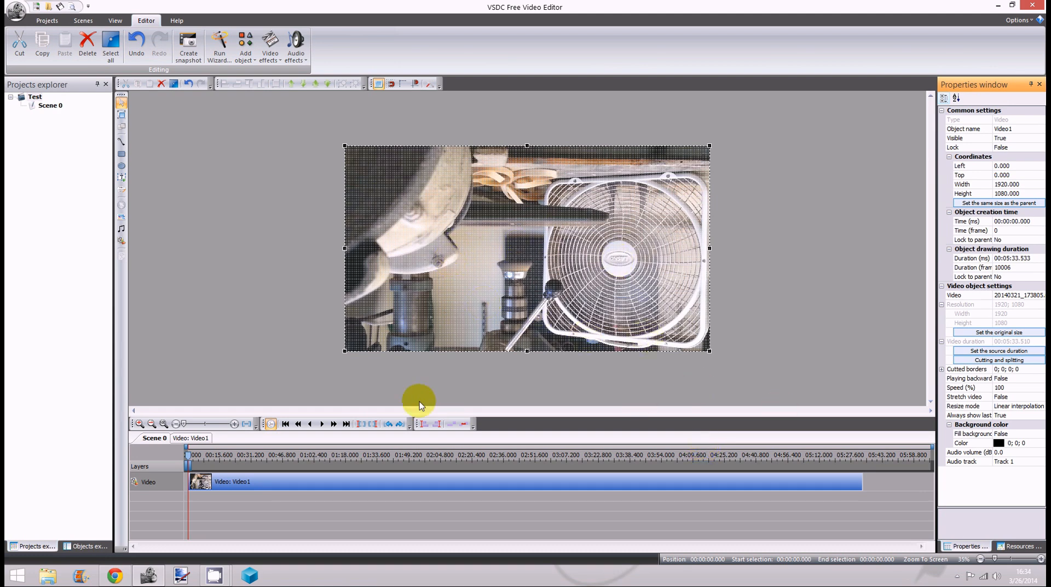
Step: Cut the region from the start to 00:04:29.856 out of the video and change the video object's duration to match
left_click(997, 361)
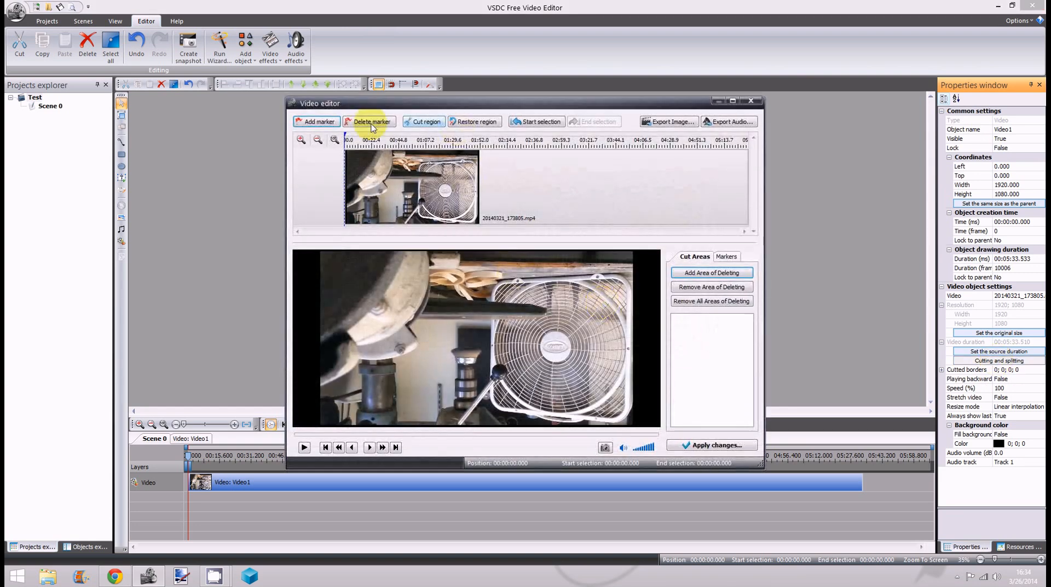
left_click(540, 126)
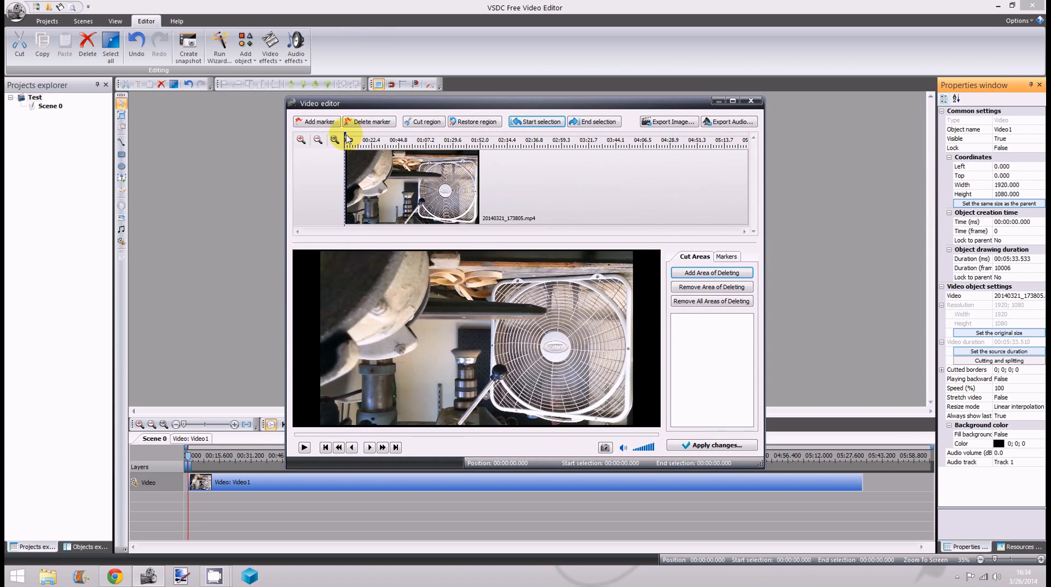
mouse_move(346, 137)
left_mouse_down()
mouse_move(599, 144)
mouse_move(694, 169)
mouse_move(671, 165)
left_mouse_up()
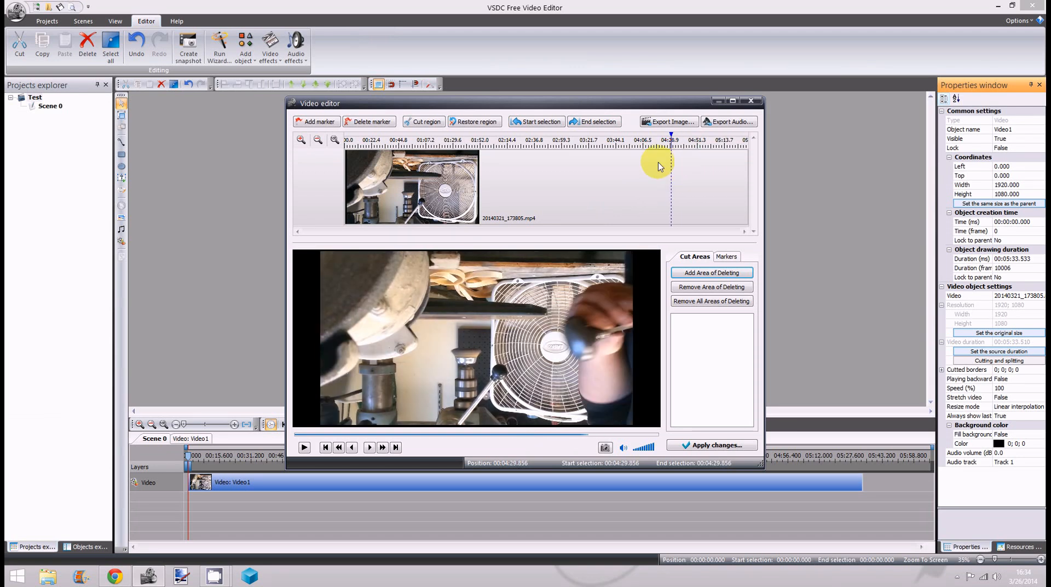
left_click(592, 122)
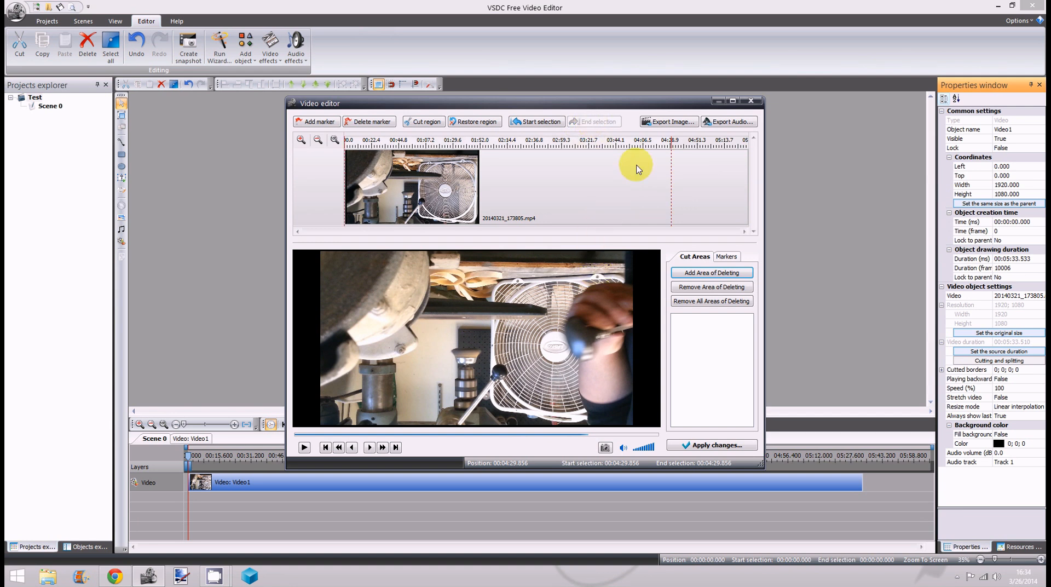
left_click(428, 123)
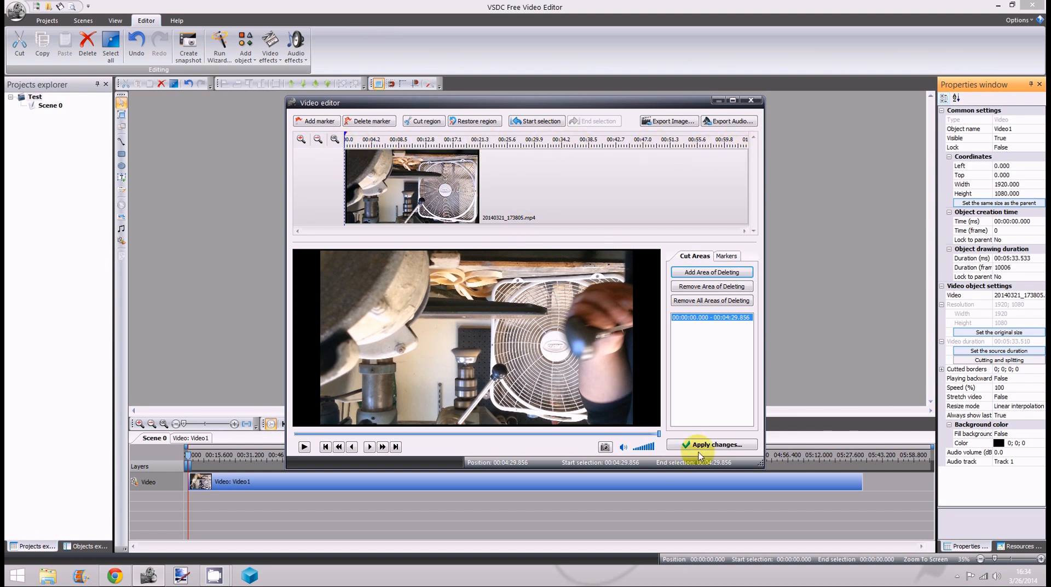
left_click(712, 445)
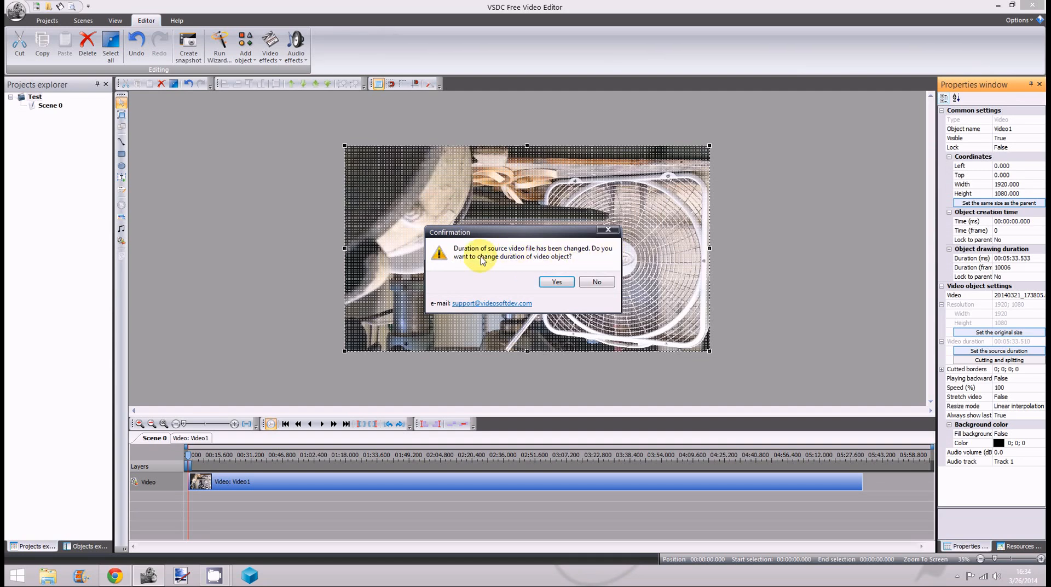
left_click(554, 282)
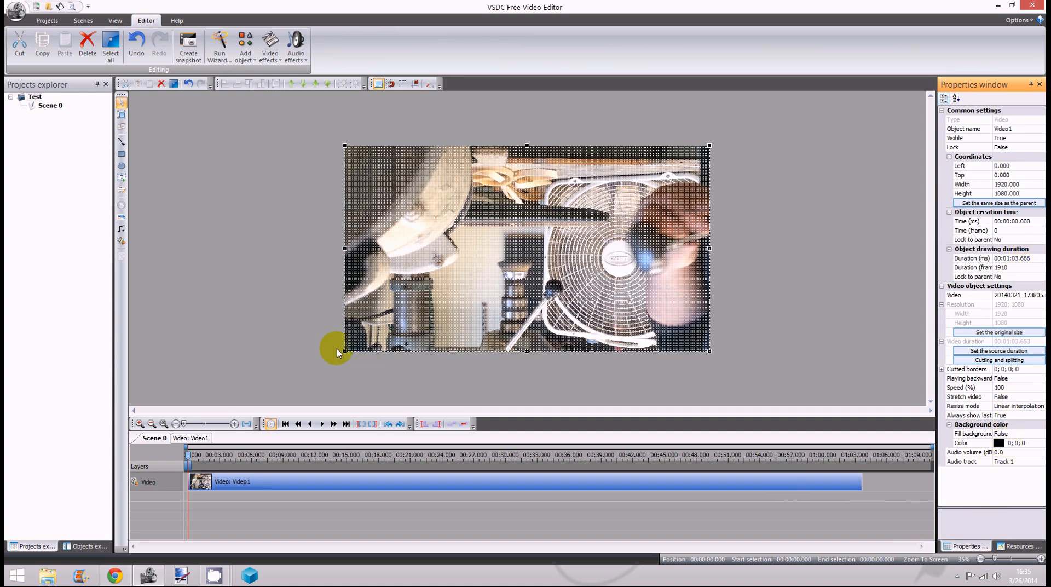
Step: Close the video editor without saving the Test project
left_click(1029, 6)
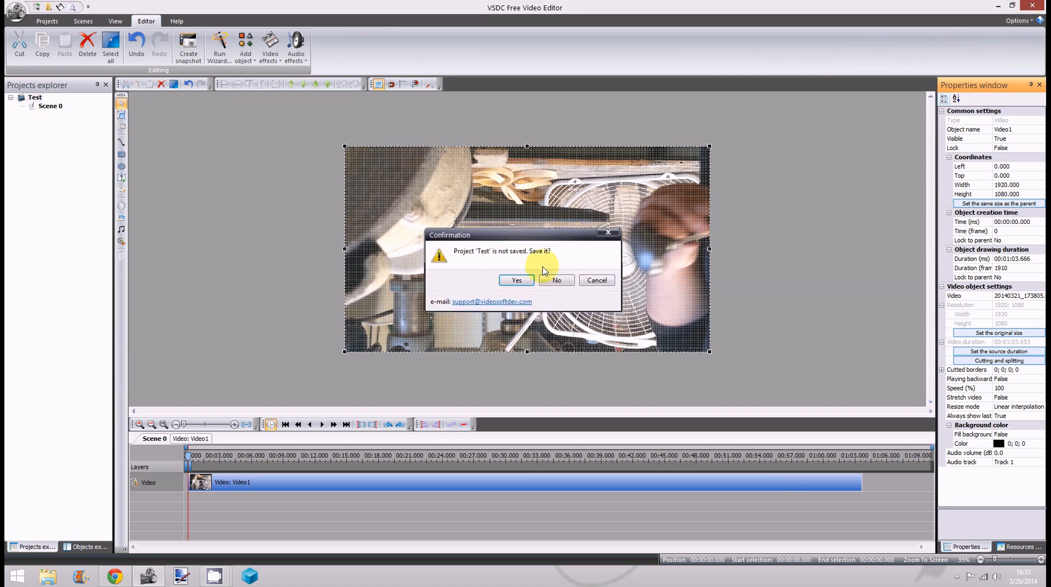
left_click(556, 279)
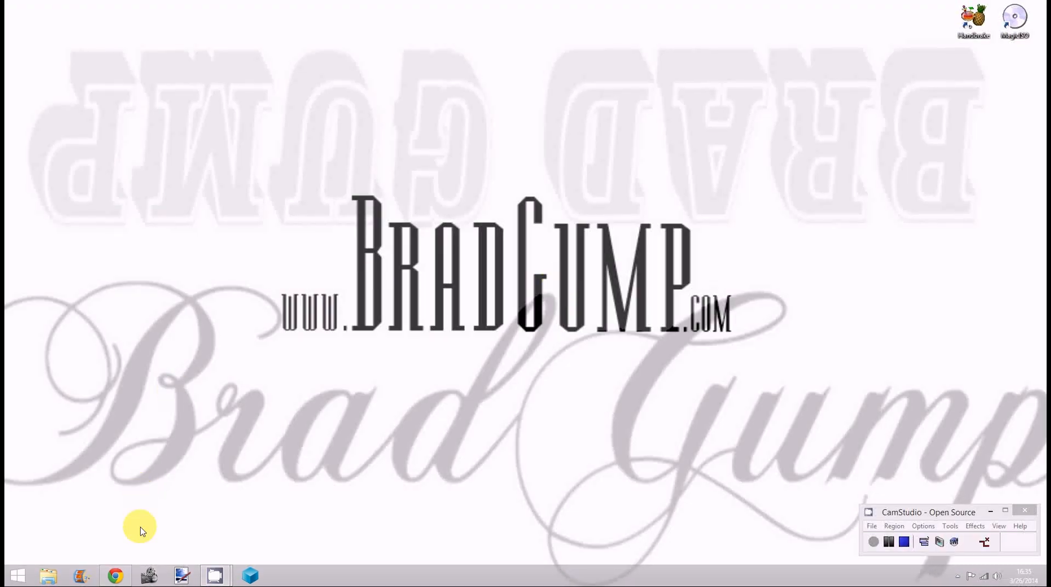
Step: Launch VSDC Free Video Editor and create a blank project titled test at HD 1920x1080 pixels (16:9) and 30 fps
left_click(145, 579)
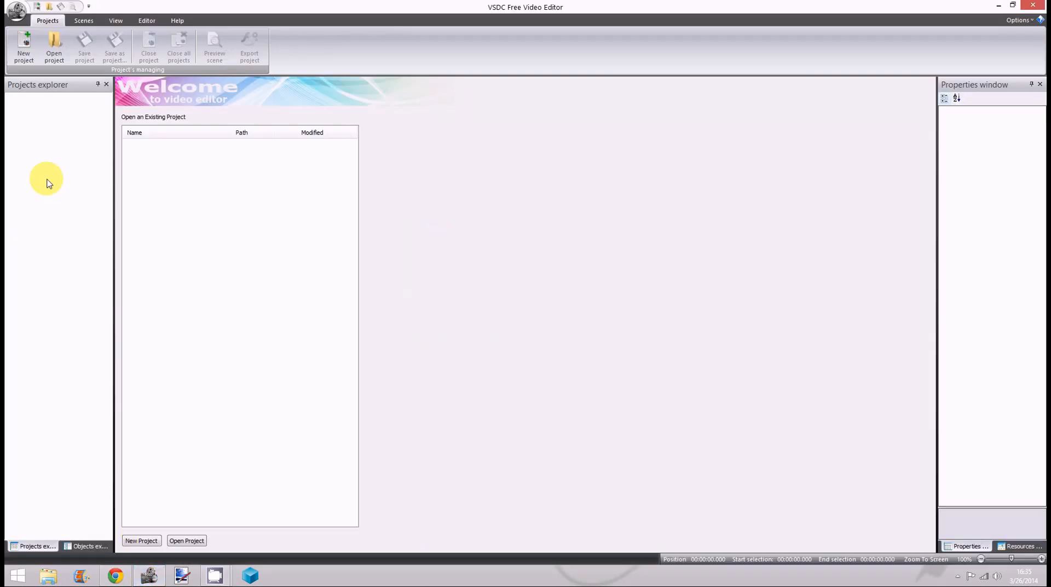
left_click(24, 49)
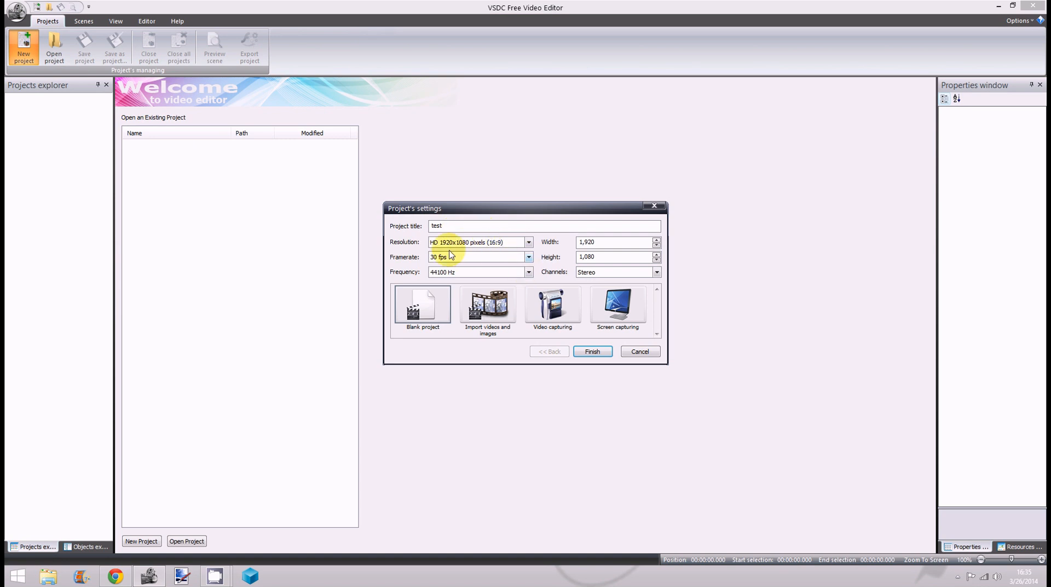
left_click(529, 243)
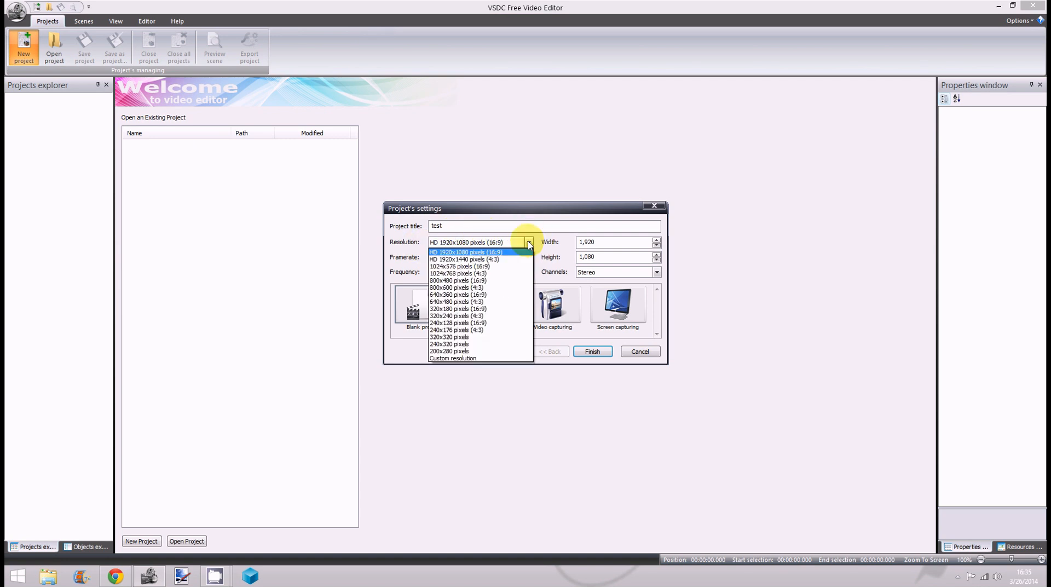
left_click(528, 243)
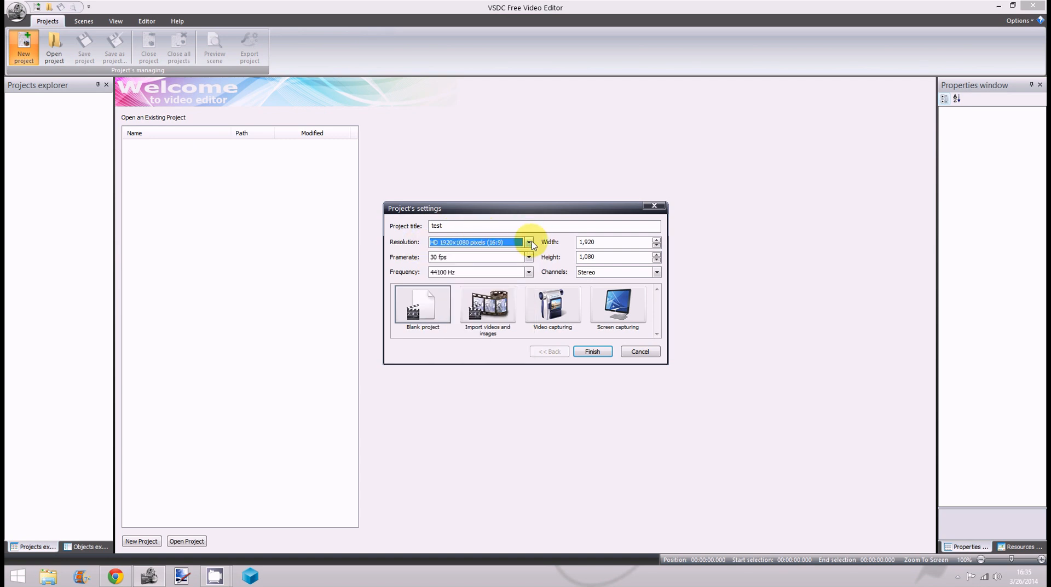
left_click(418, 313)
left_click(592, 352)
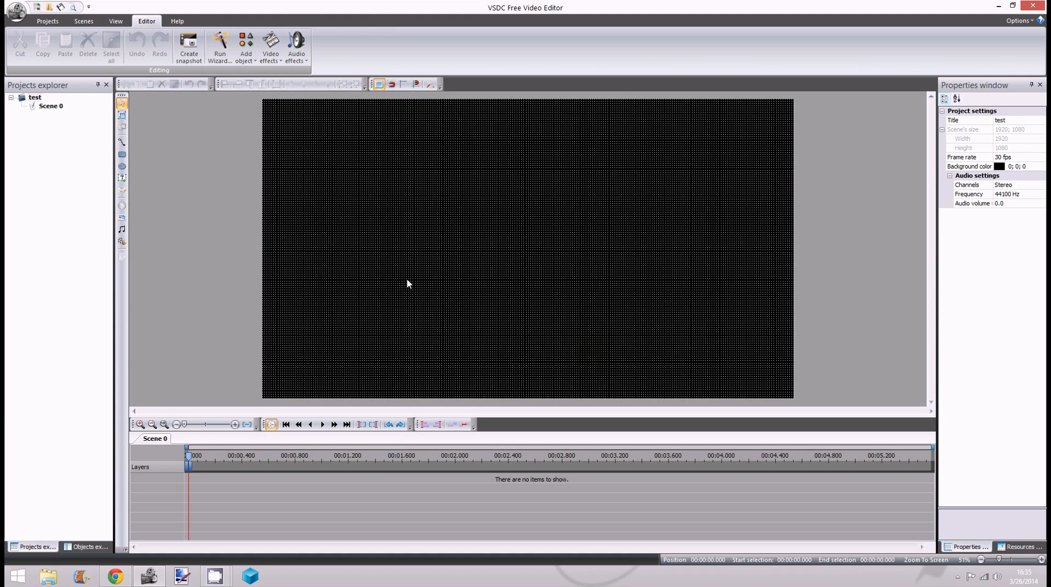
Step: Add the video 20140321_173805 to the scene from the cursor position and give it the same size as its parent
left_click(122, 247)
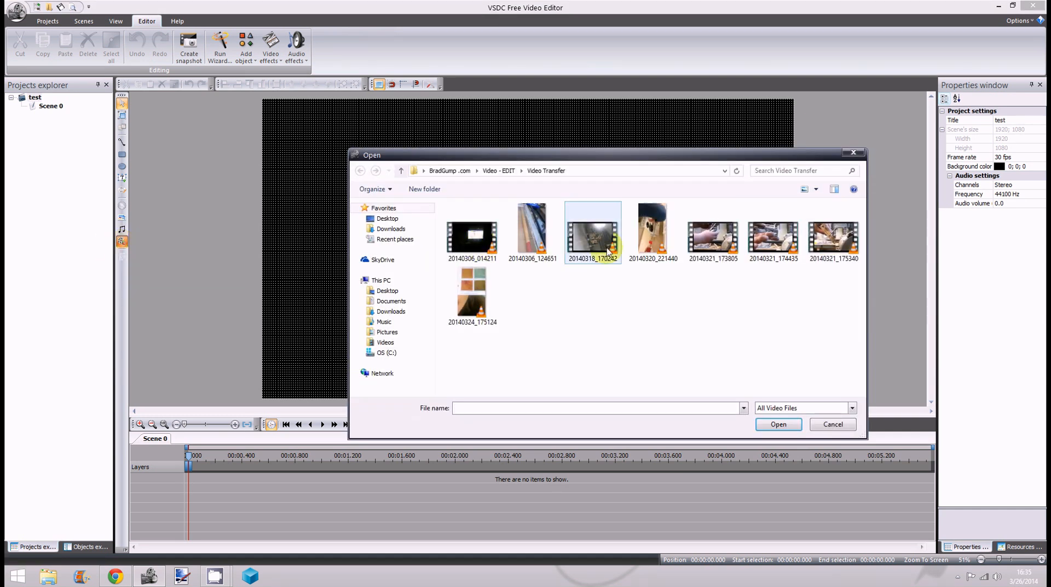
double_click(713, 240)
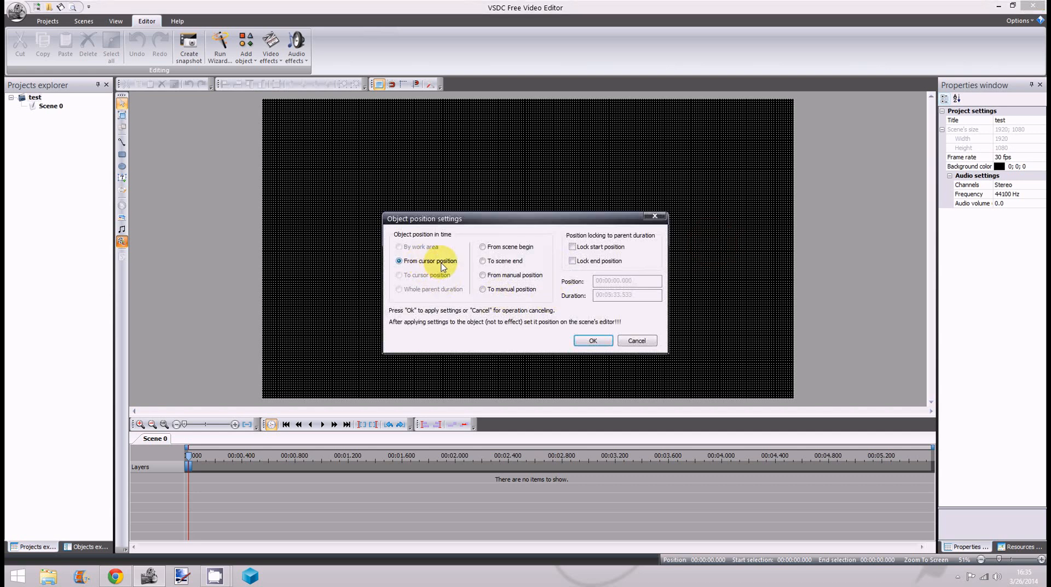
left_click(593, 340)
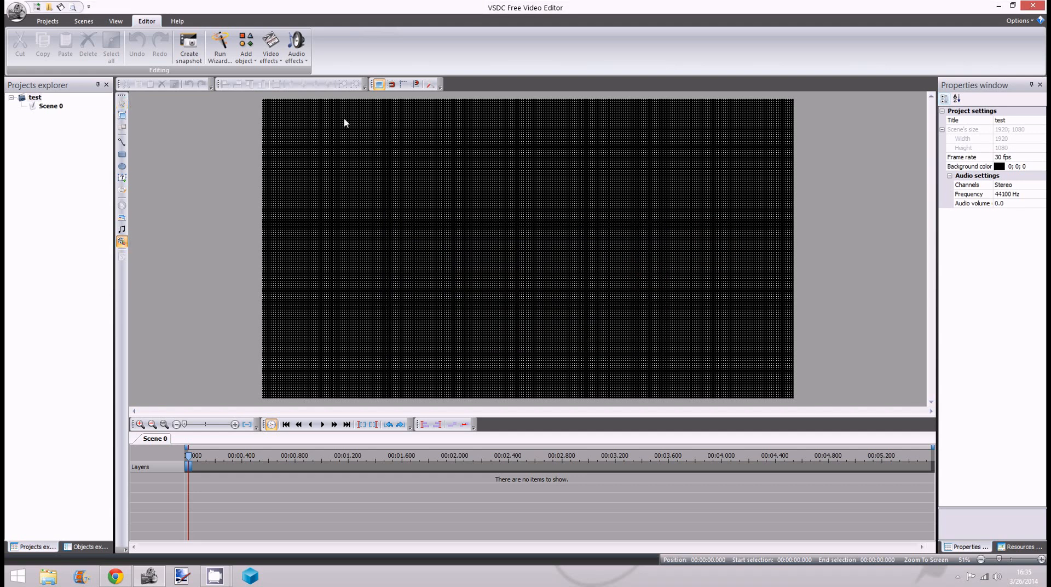
left_click_drag(557, 284, 712, 365)
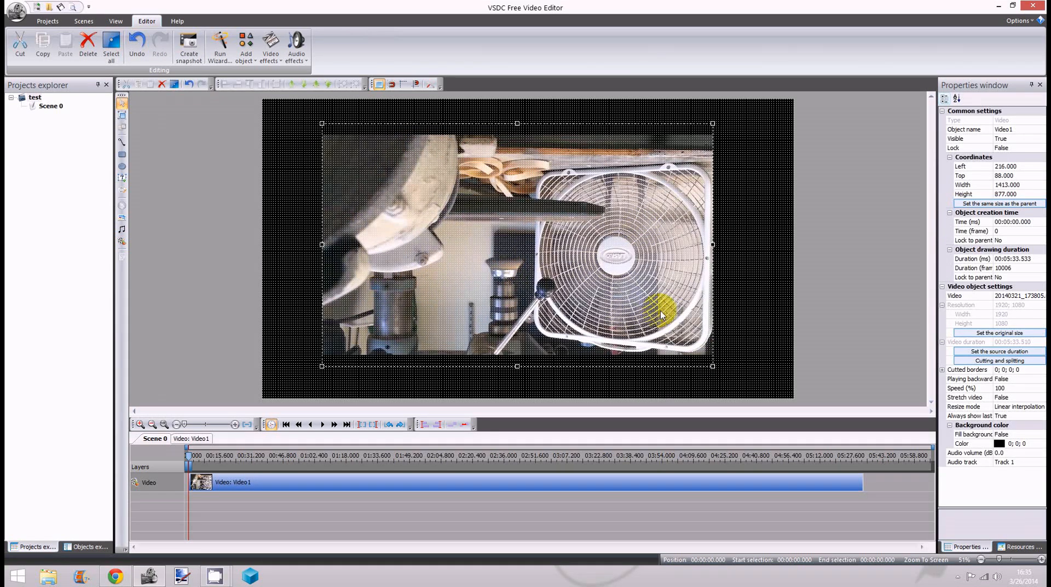
left_click(984, 205)
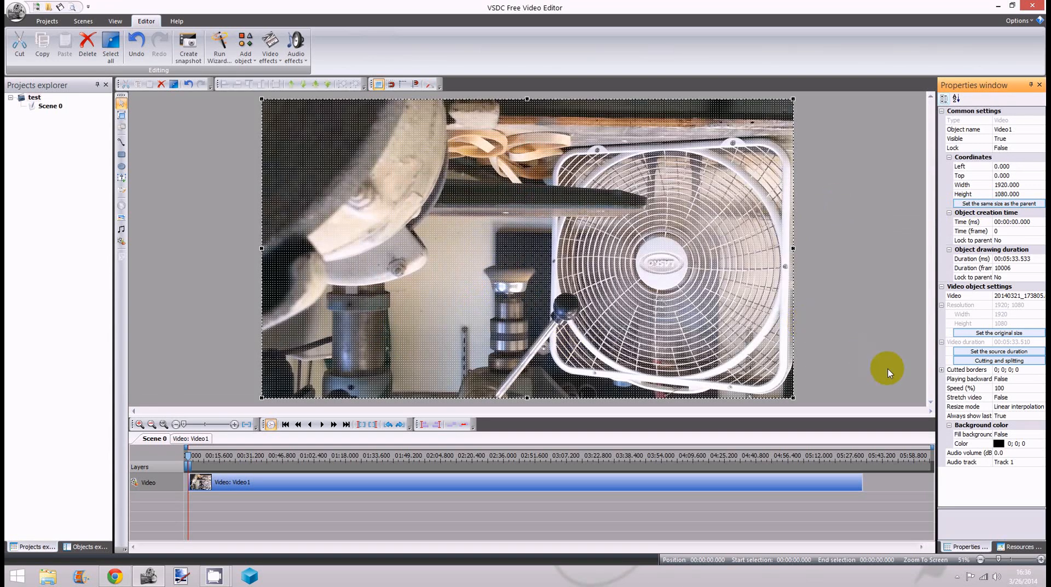
Step: Cut the region from the start to 00:04:29.408 out of the video, apply it and change the video object's duration to match
left_click(983, 361)
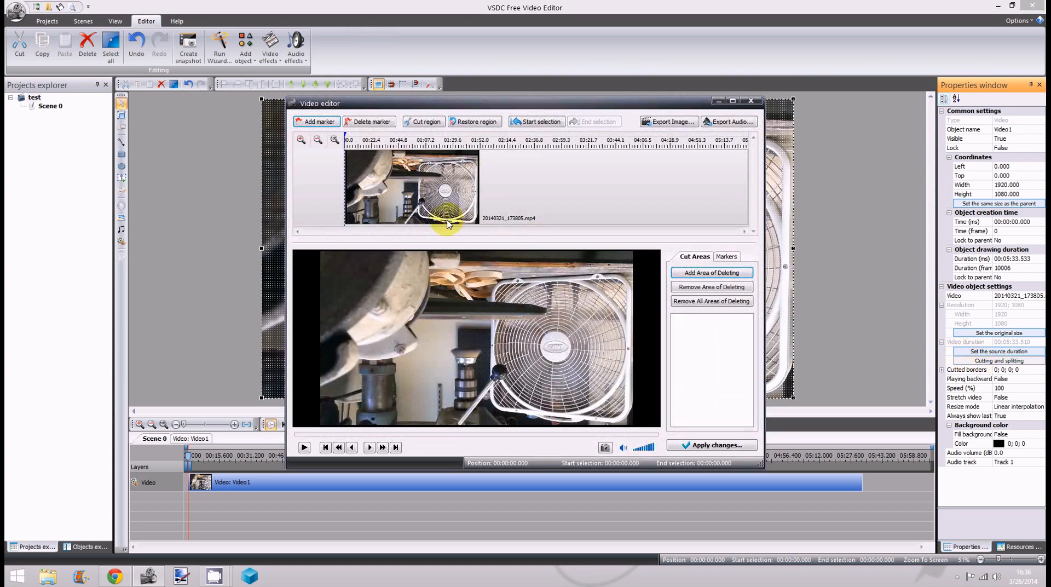
left_click(540, 124)
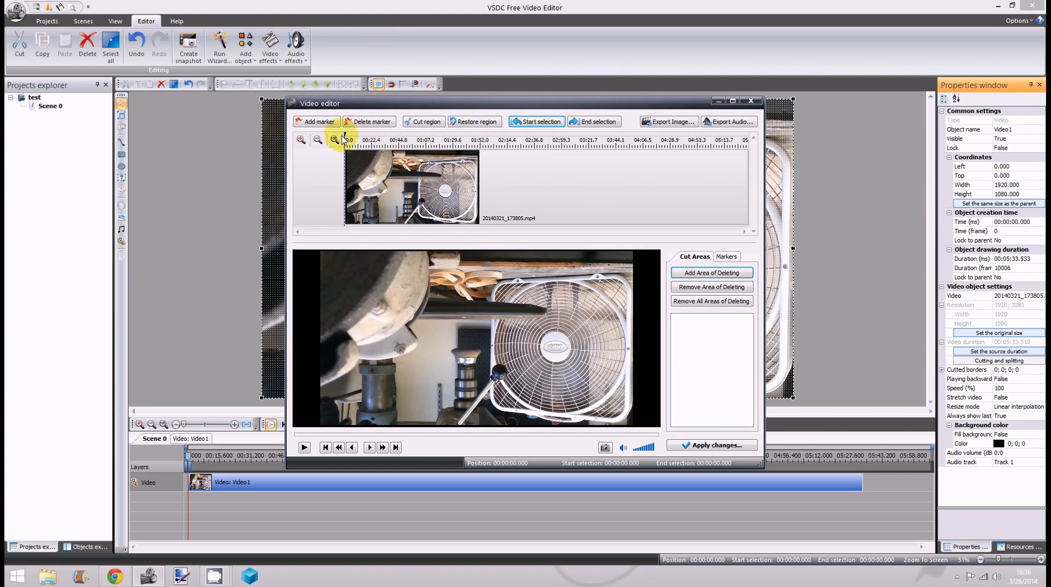
mouse_move(345, 142)
left_mouse_down()
mouse_move(520, 151)
mouse_move(669, 176)
left_mouse_up()
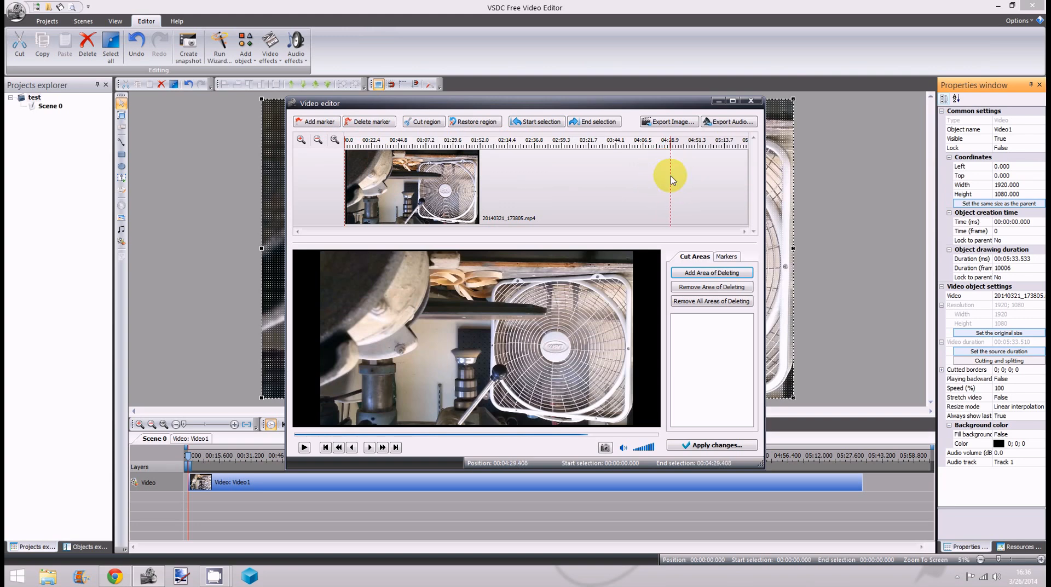
left_click(593, 123)
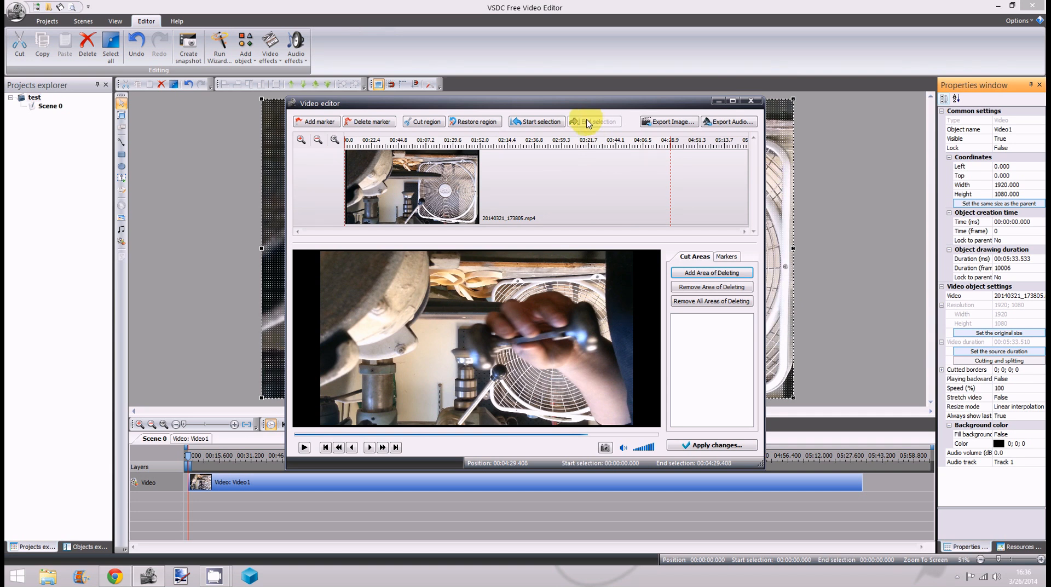
left_click(423, 123)
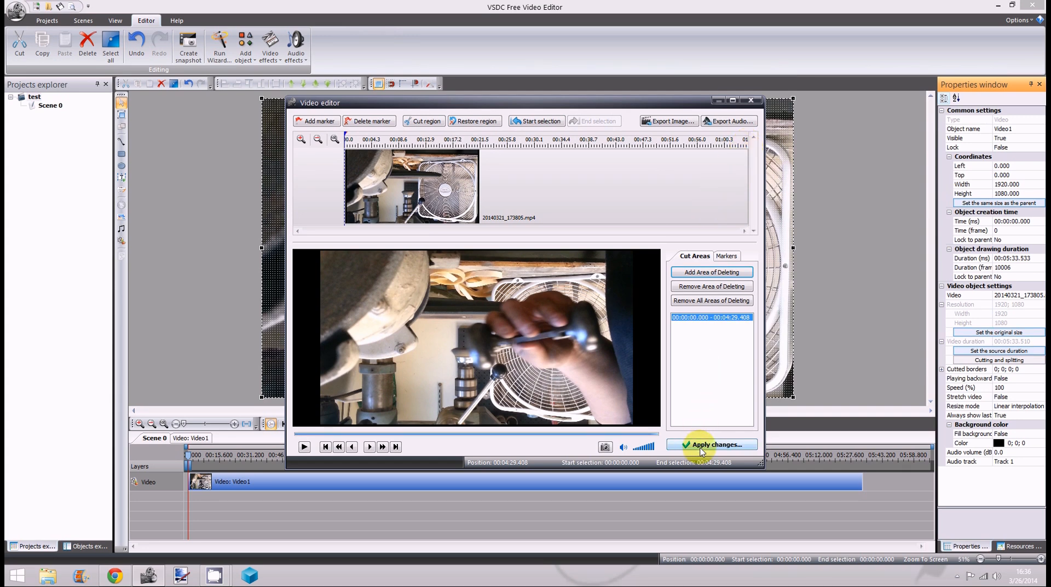
left_click(701, 444)
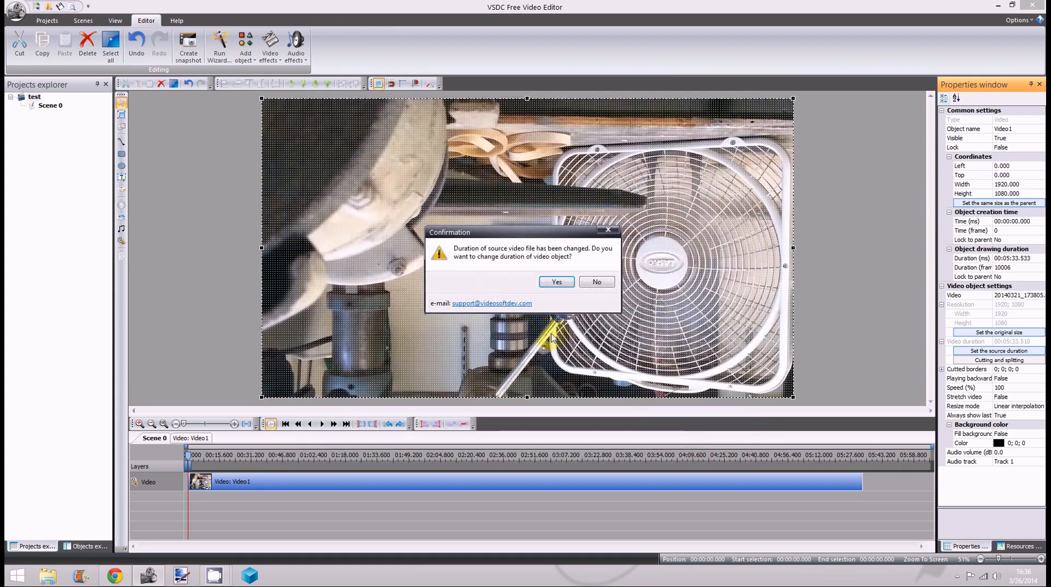
left_click(556, 283)
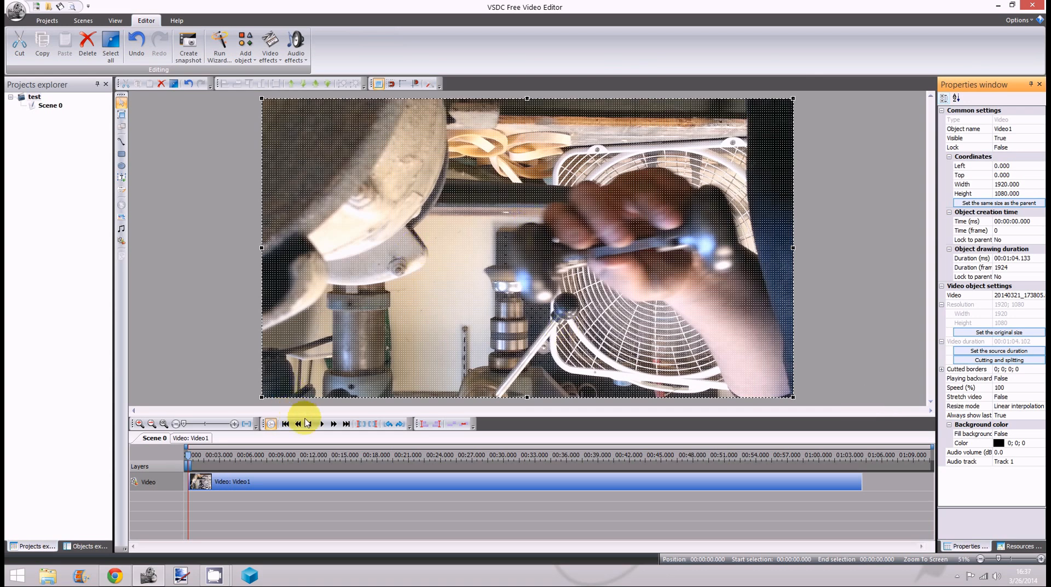
Step: Step forward through the trimmed video's opening seconds and check its frames at several later points on the timeline
left_click(333, 424)
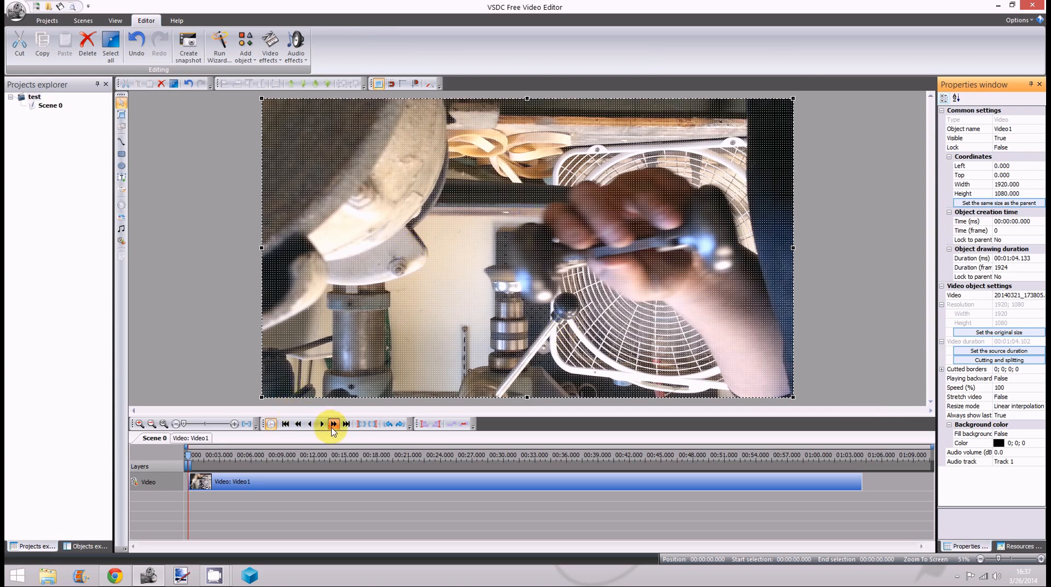
left_click(334, 424)
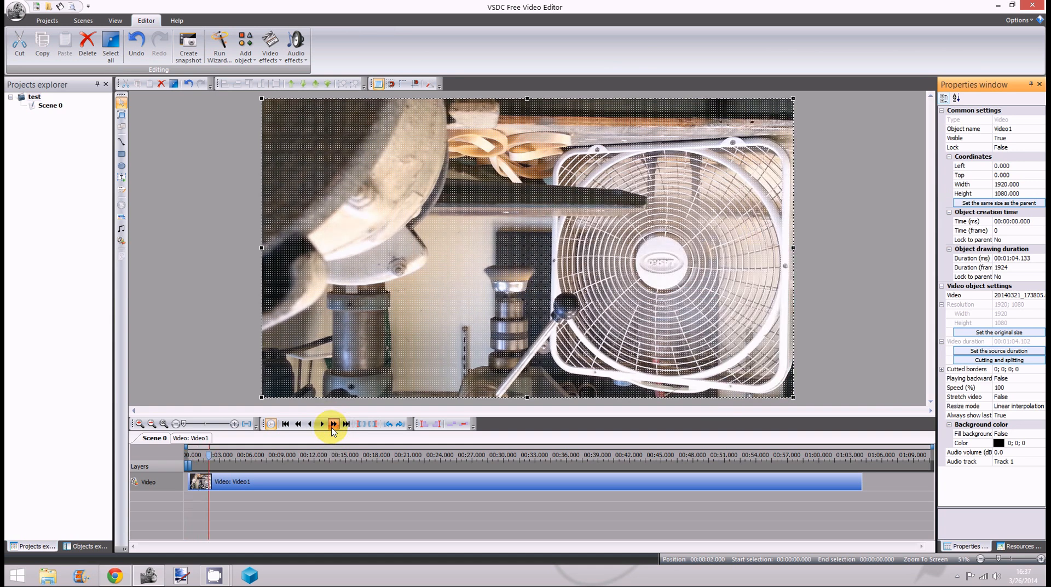
left_click(334, 424)
left_click(333, 424)
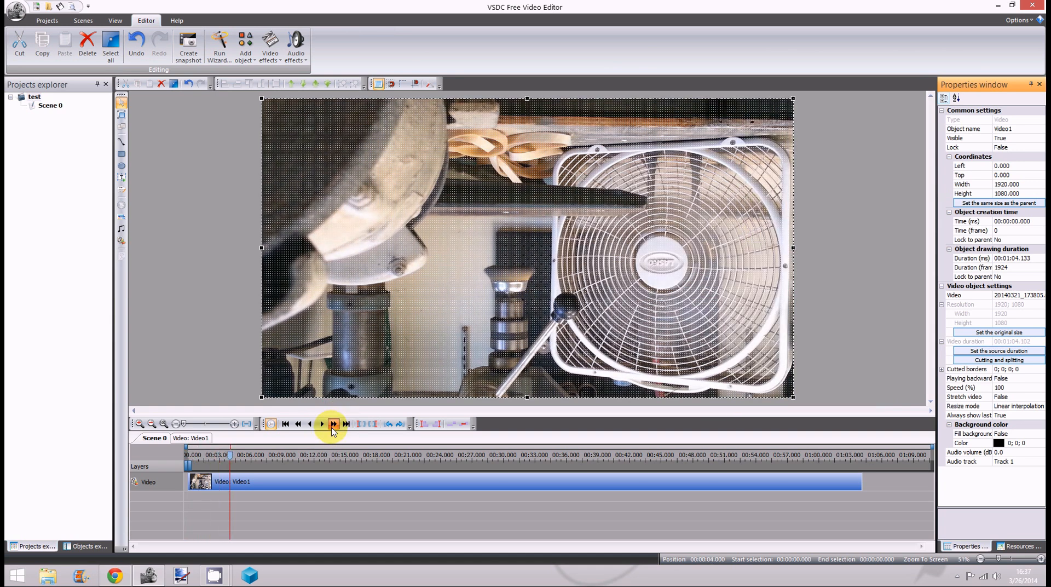
left_click(333, 425)
left_click(333, 424)
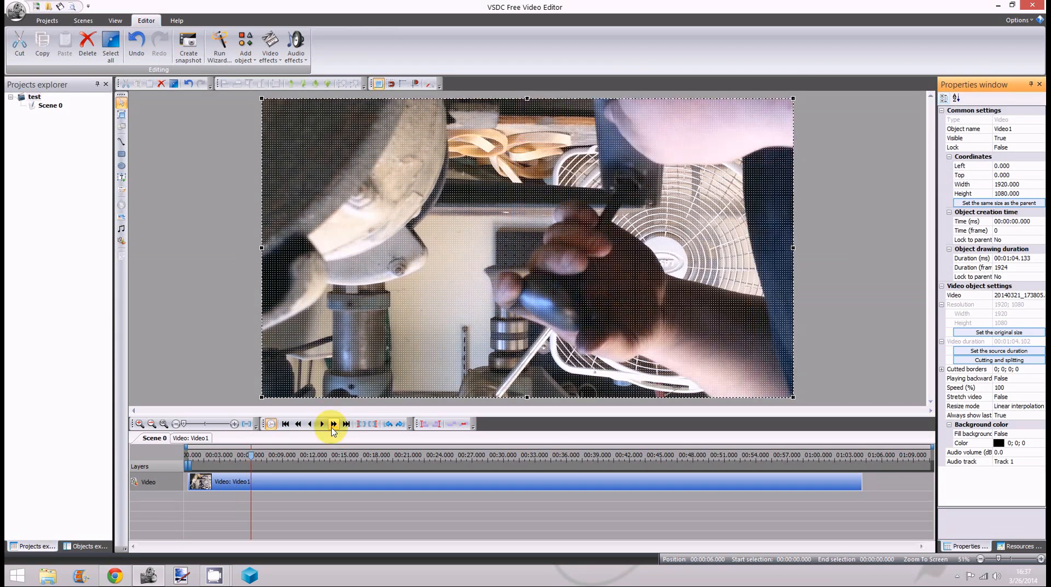
left_click(333, 424)
left_click(333, 424)
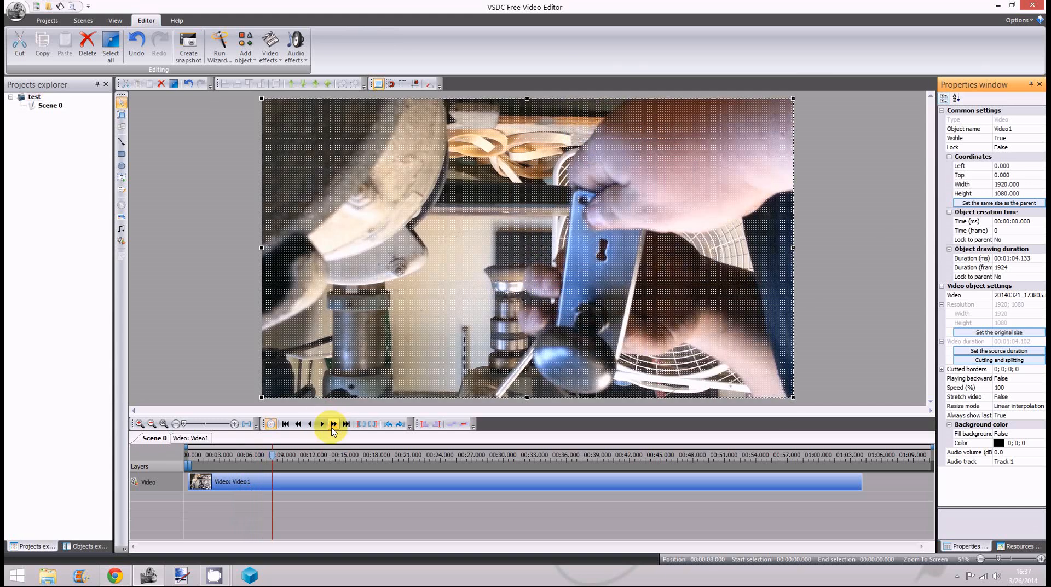
left_click(333, 424)
left_click(333, 425)
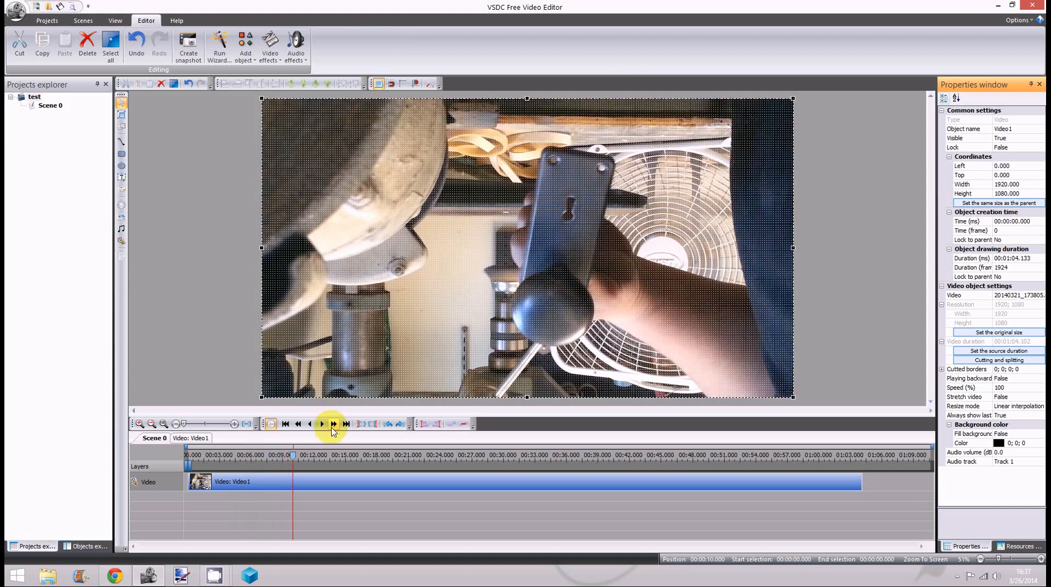
left_click(333, 425)
left_click(333, 424)
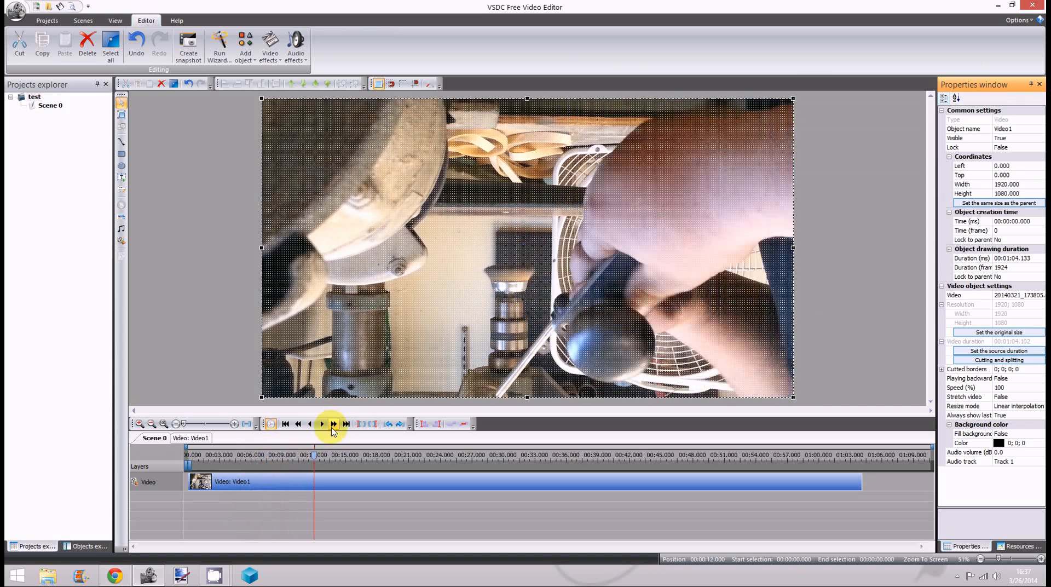
left_click(333, 424)
left_click(333, 424)
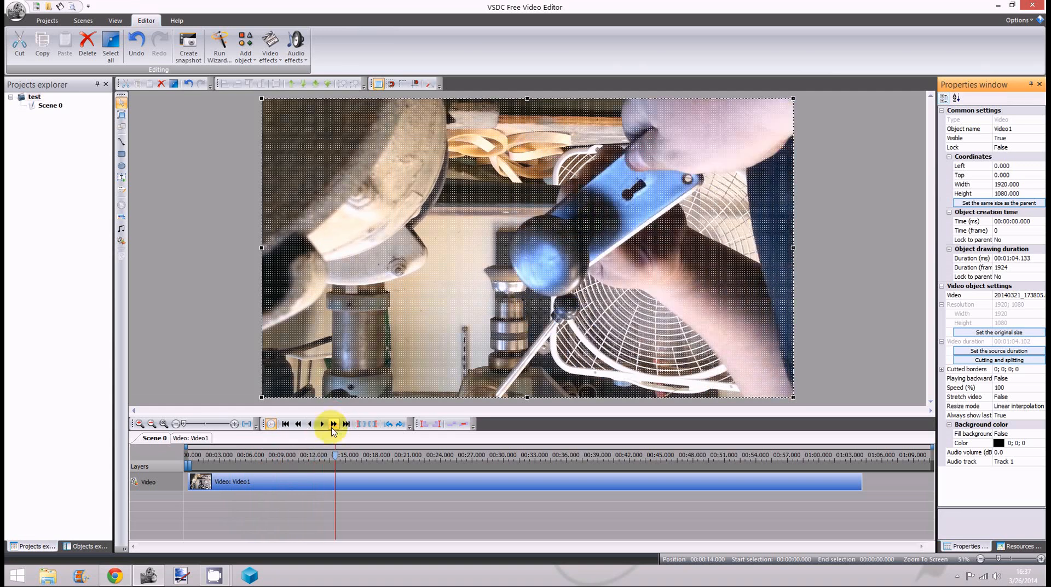
left_click(334, 424)
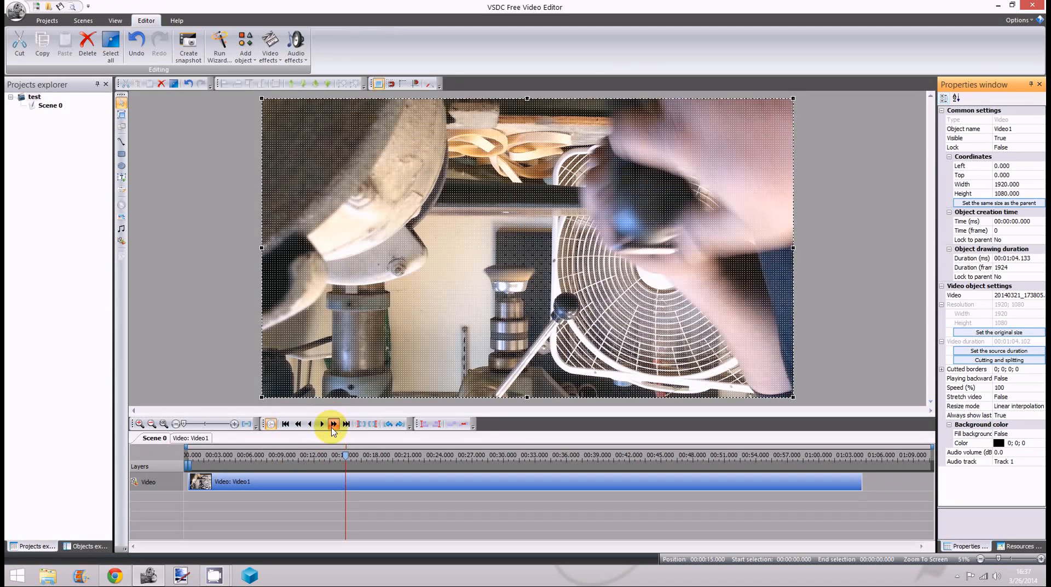
left_click(567, 458)
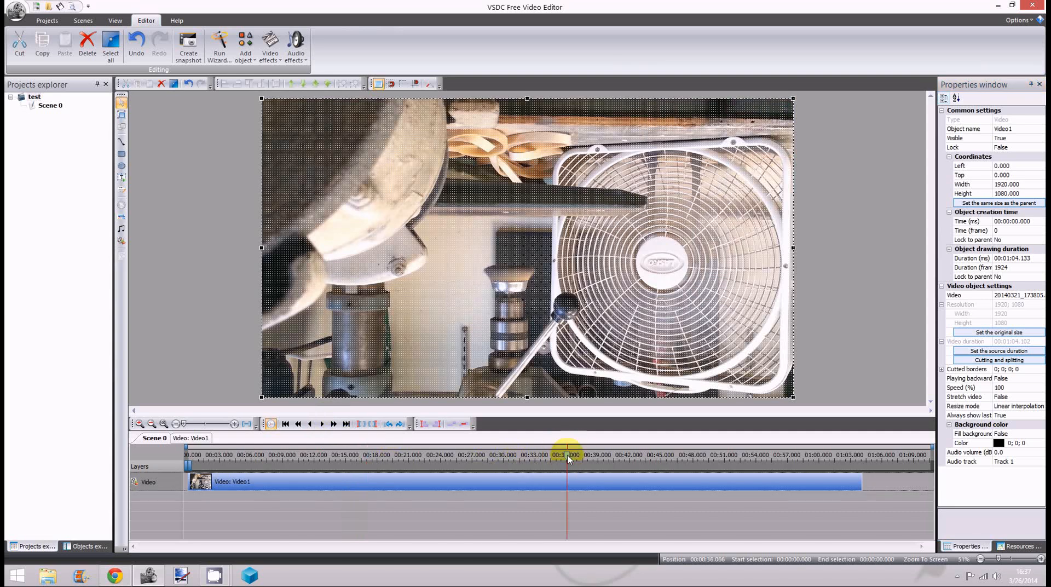
left_click(665, 455)
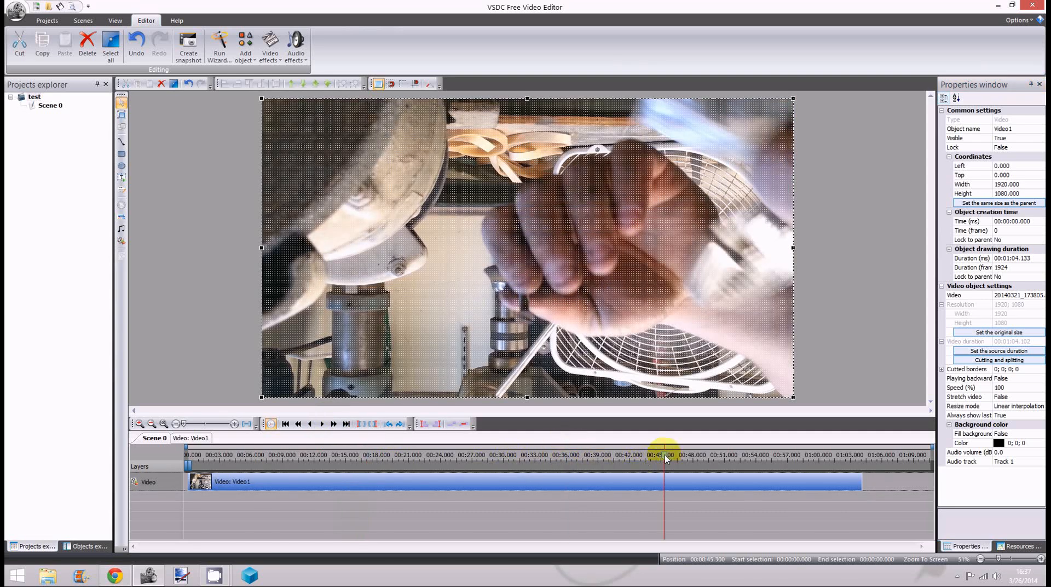
left_click(775, 454)
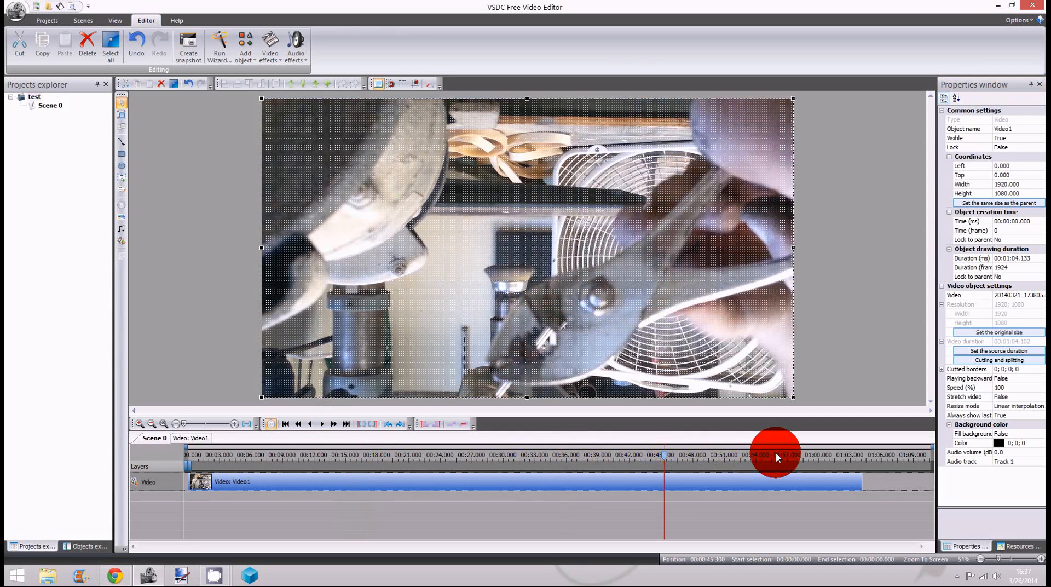
left_click(835, 455)
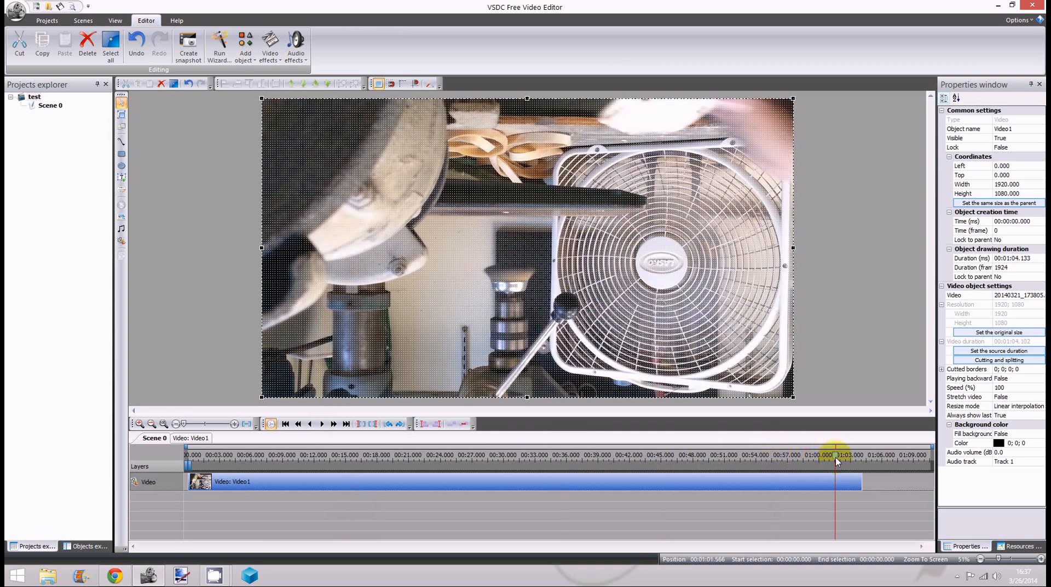
left_click(846, 456)
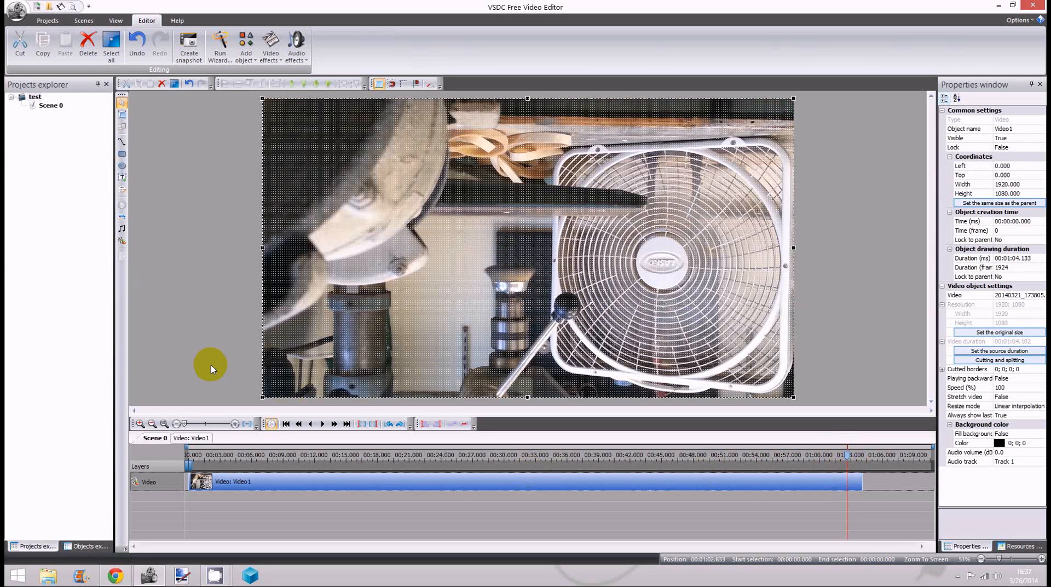
Step: Export the project for PC as test.avi in the Videos folder with the Common, Normal Quality profile, and turn off the conversion preview
left_click(47, 23)
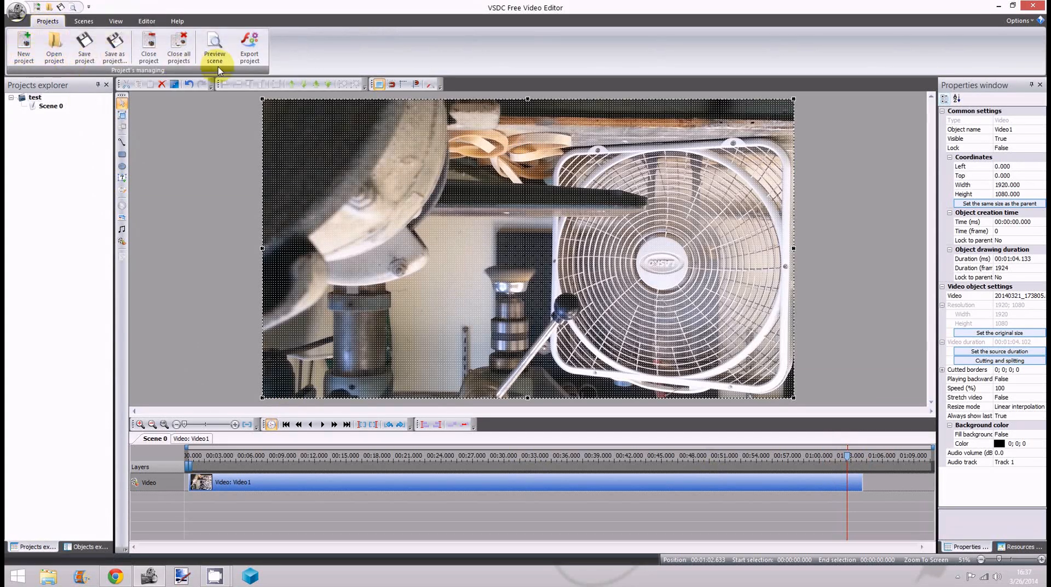
left_click(255, 55)
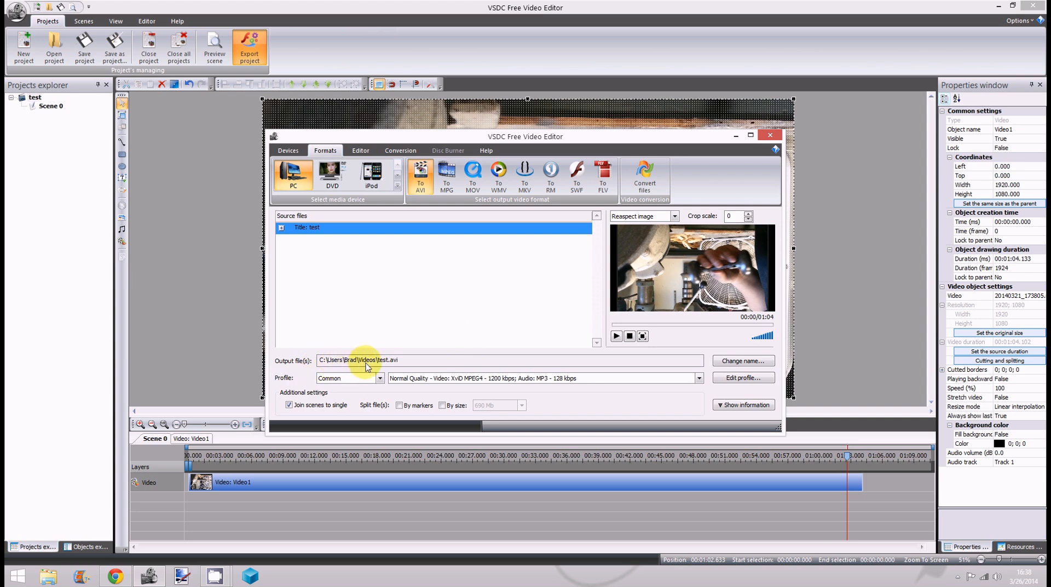
left_click(736, 364)
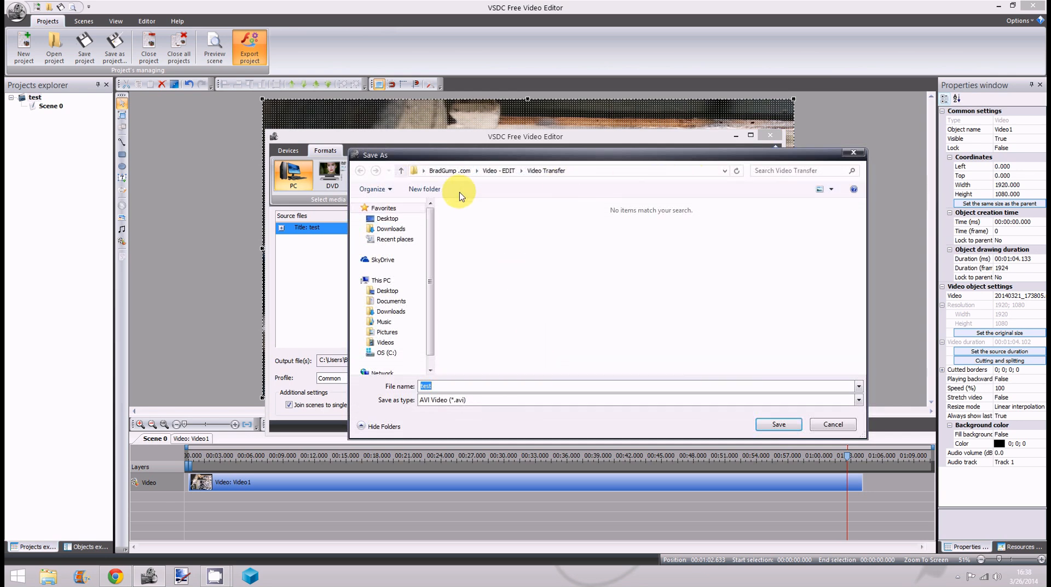
left_click(841, 430)
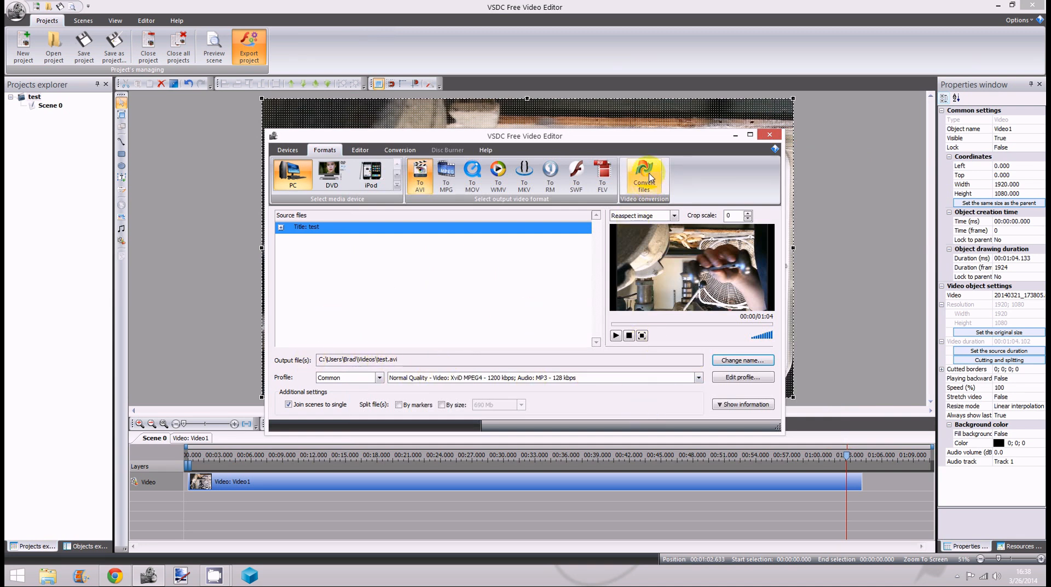
left_click(650, 178)
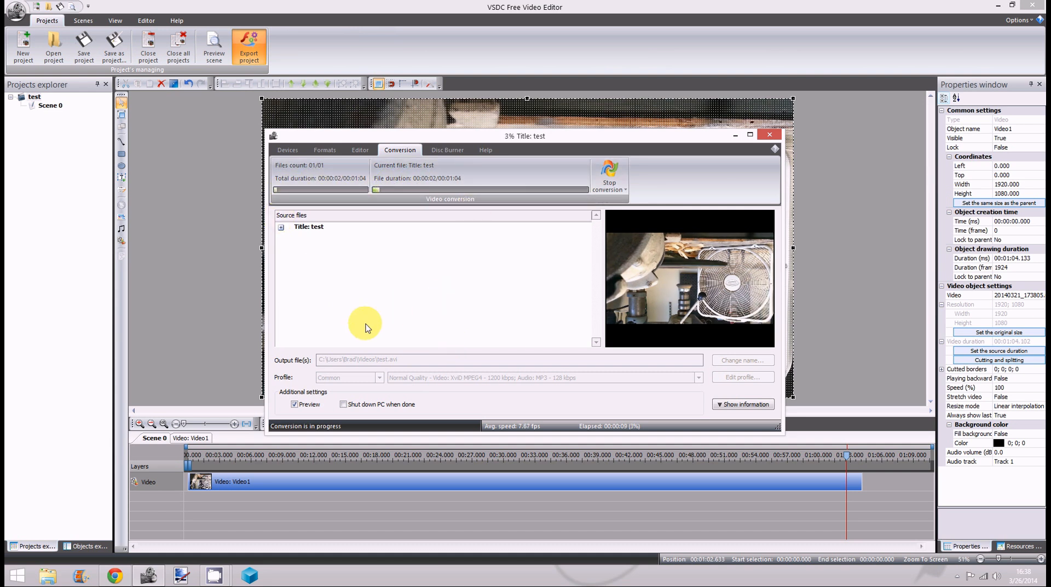
left_click(294, 405)
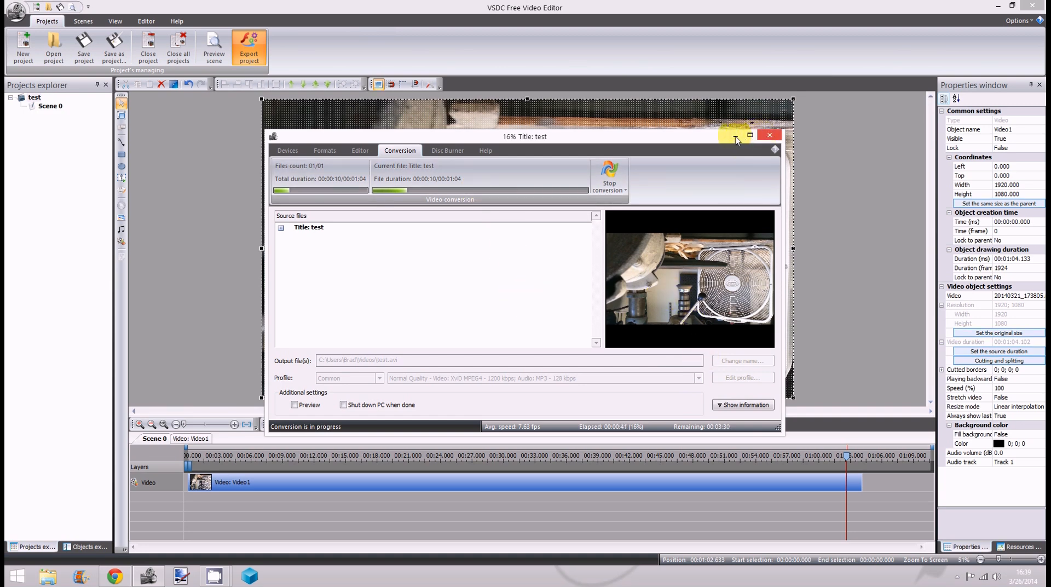
Step: Minimize the export window while the conversion runs, and close it with its completion message once the export is done
left_click(734, 136)
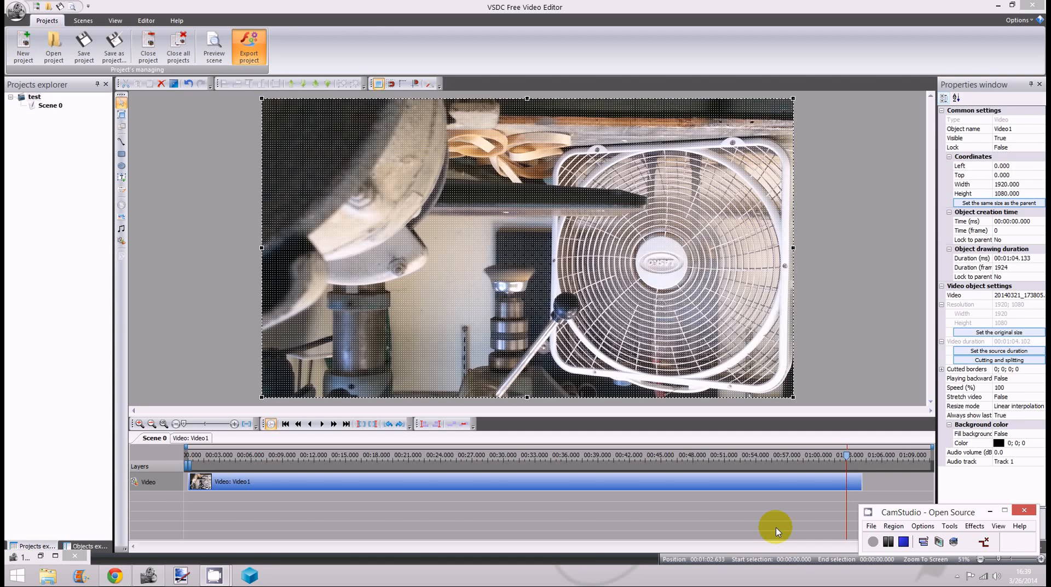
left_click(888, 541)
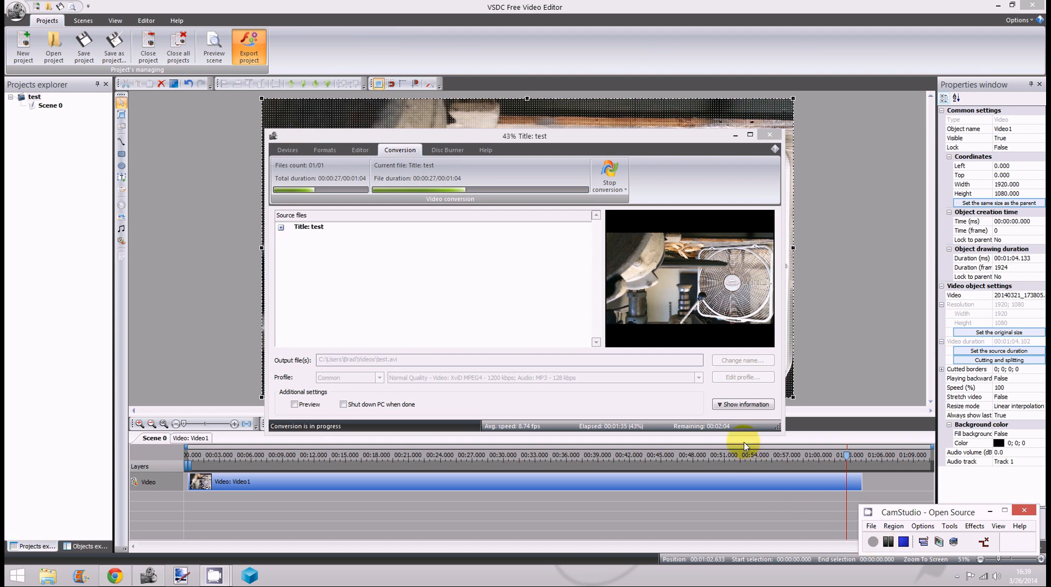
left_click(888, 541)
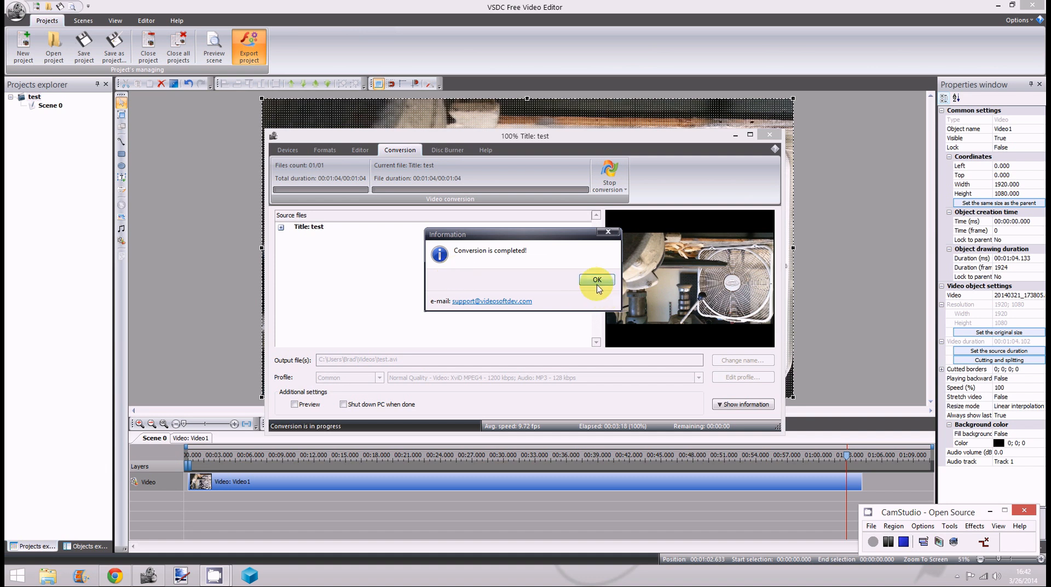
left_click(596, 280)
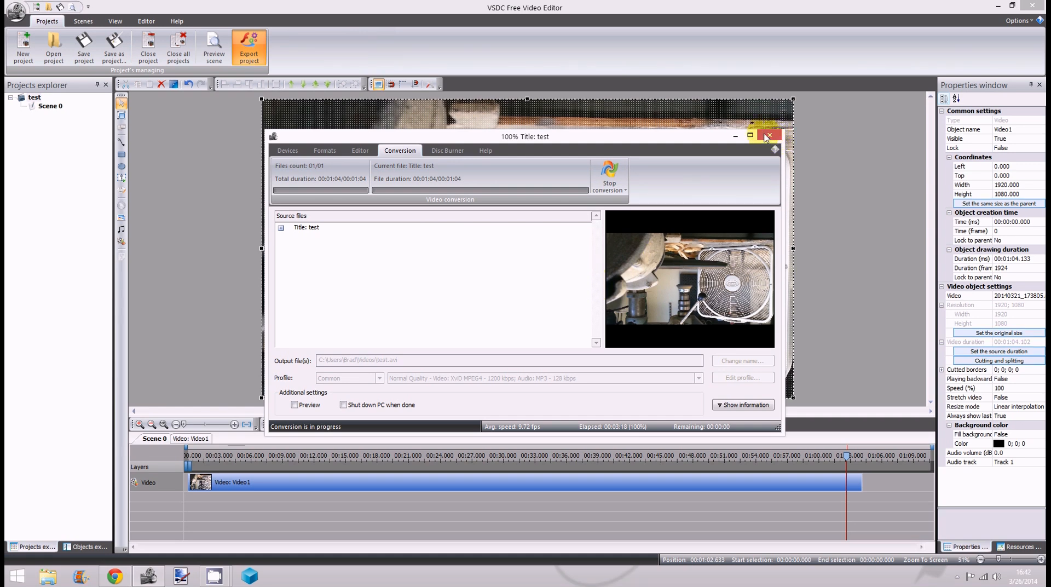
left_click(767, 135)
left_click(767, 134)
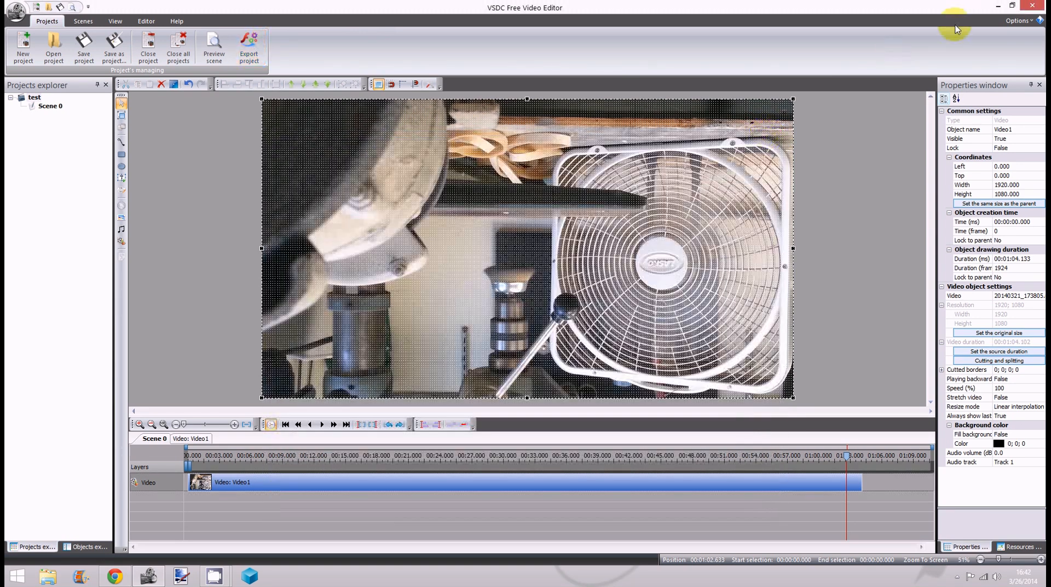
Step: Minimize the editor and locate the exported test video in the Videos folder using File Explorer
left_click(998, 6)
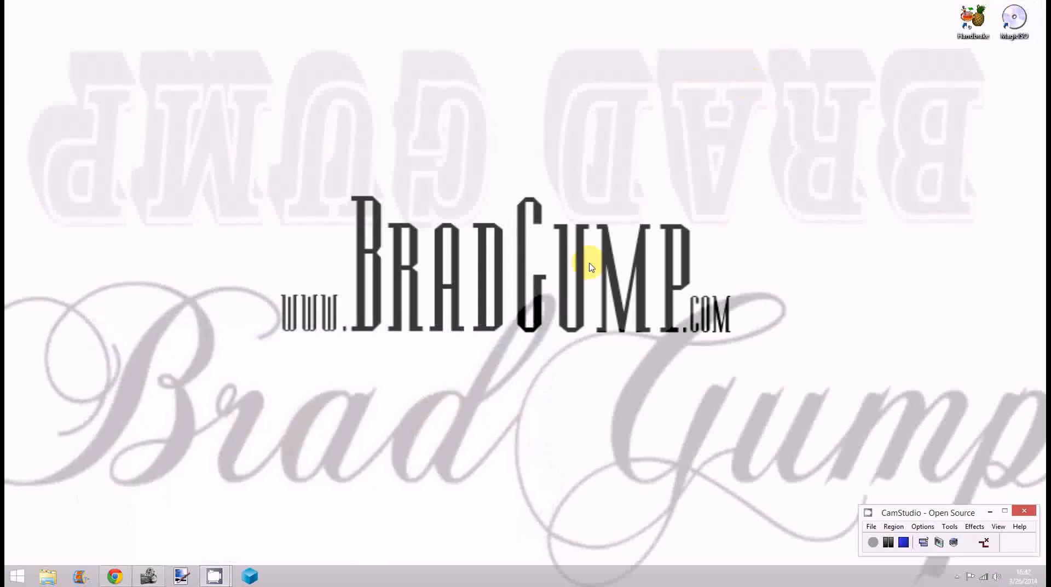
left_click_drag(881, 505, 640, 494)
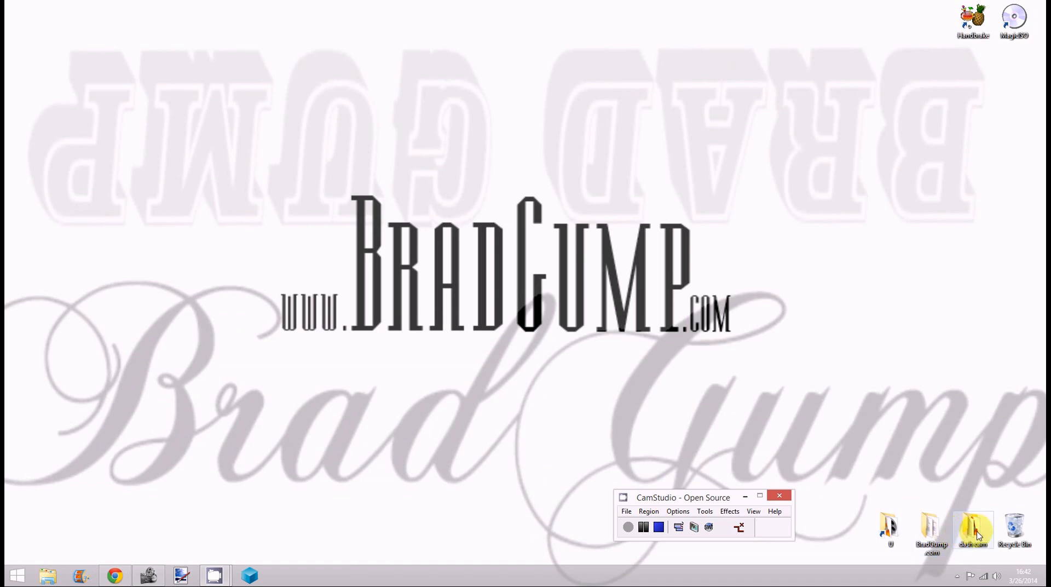
left_click_drag(710, 497, 948, 511)
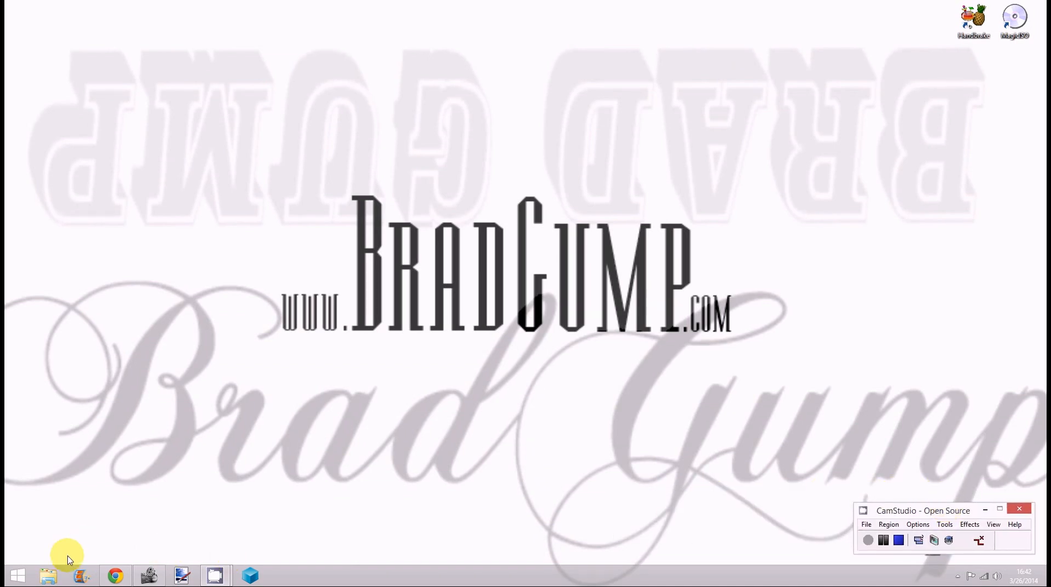
left_click(44, 572)
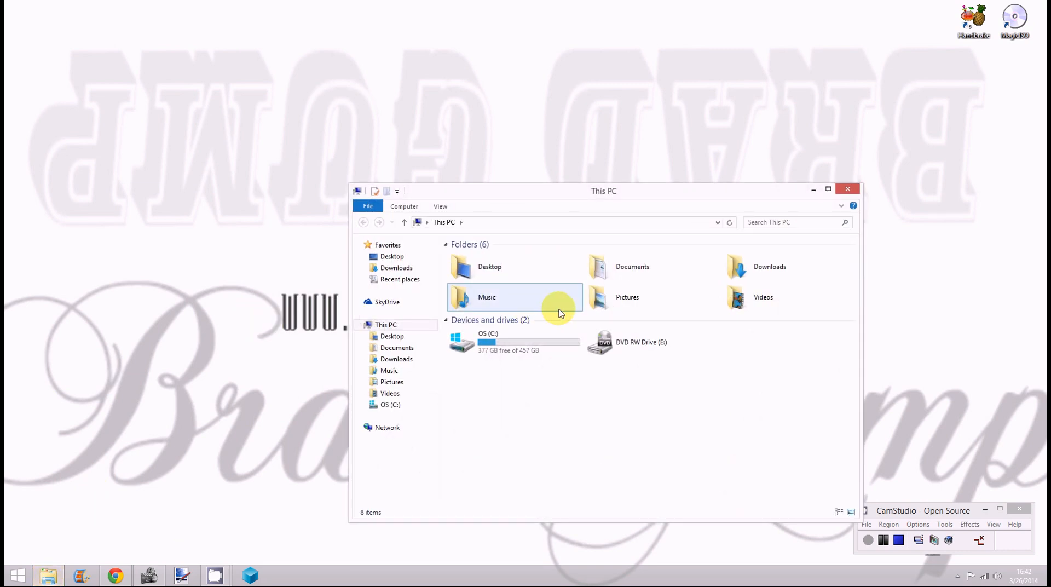
double_click(731, 310)
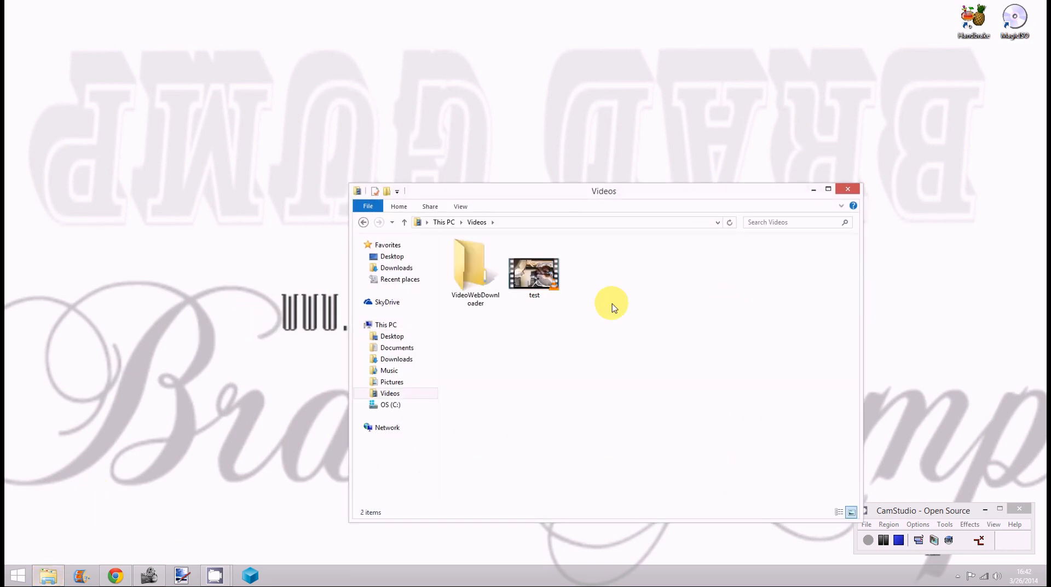
left_click(539, 281)
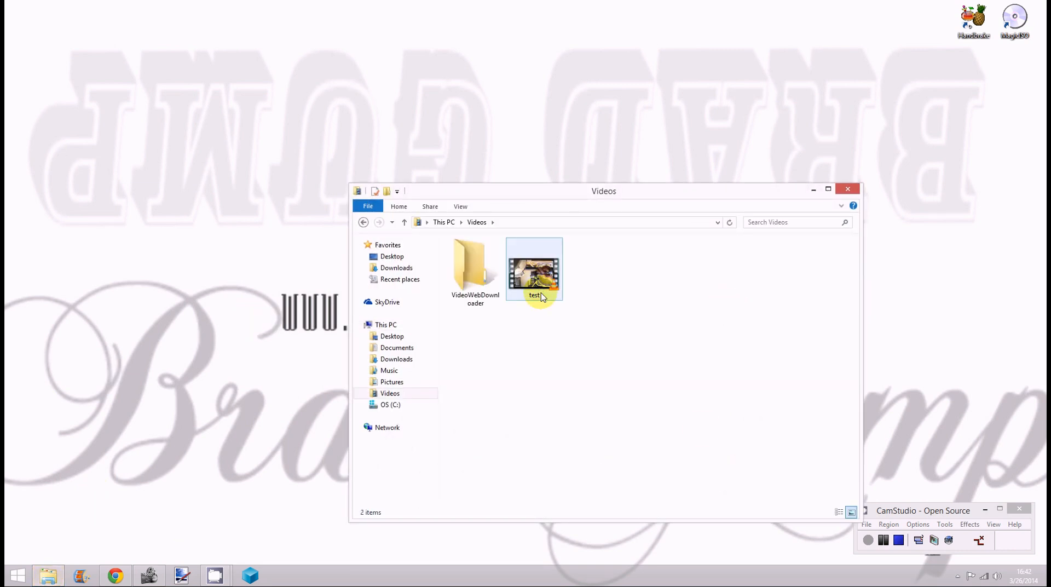
Step: Lower the system volume and review test.avi in VLC media player at reduced volume, closing the player and the Videos folder when finished
left_click(996, 576)
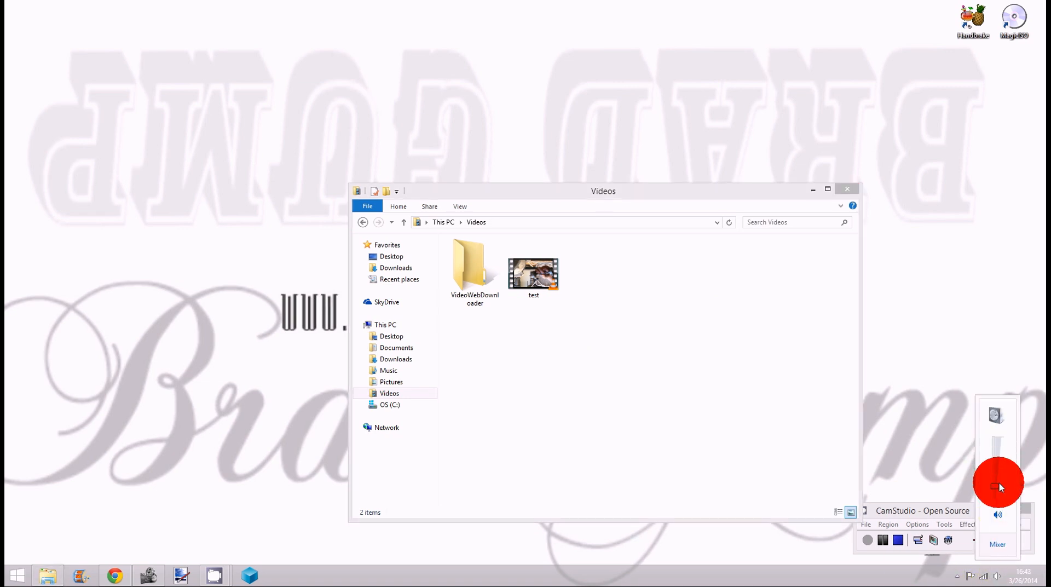
left_click_drag(1000, 483, 1000, 496)
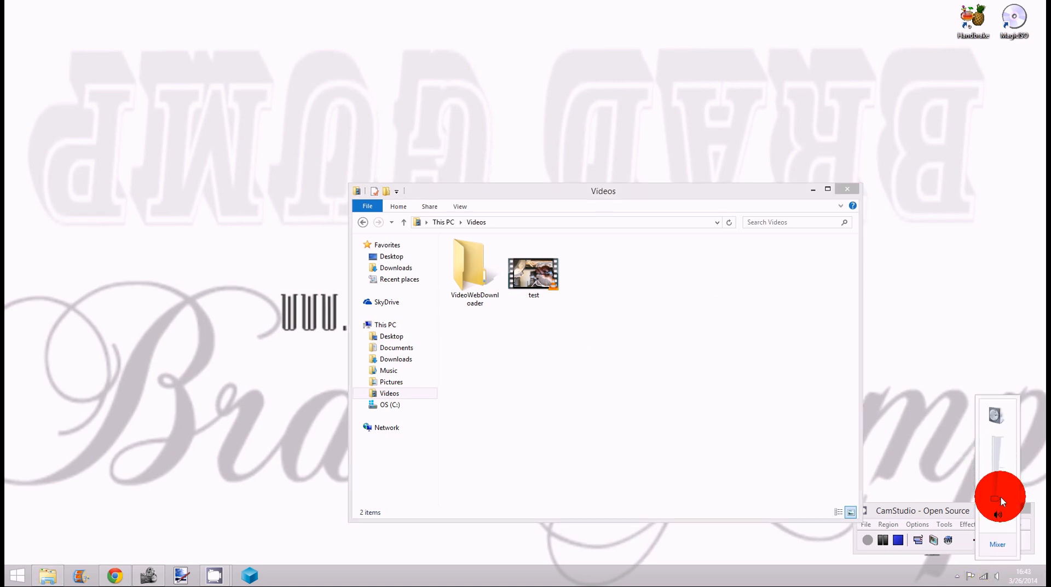
double_click(533, 279)
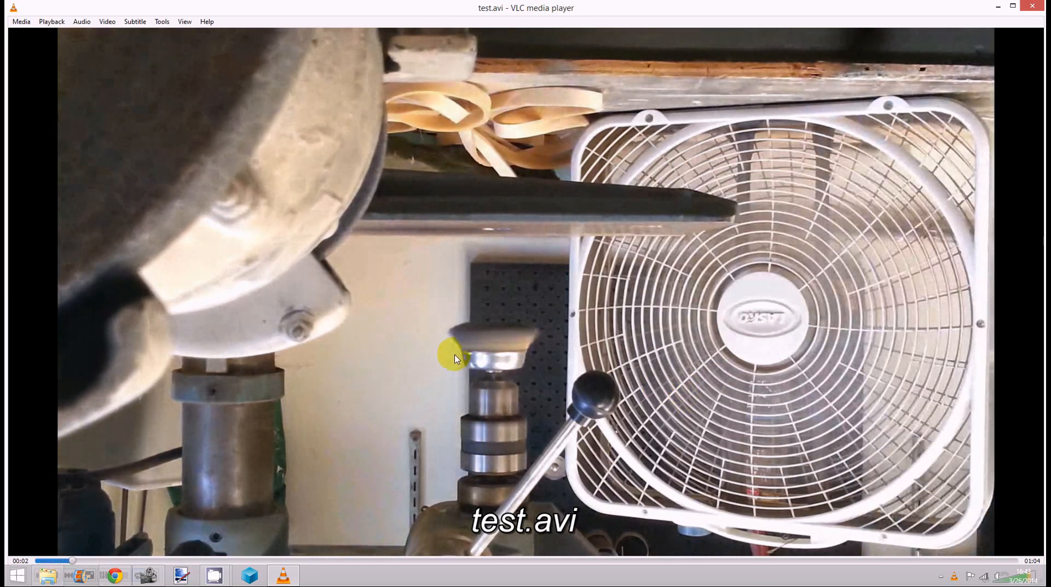
scroll(455, 359, "down", 6)
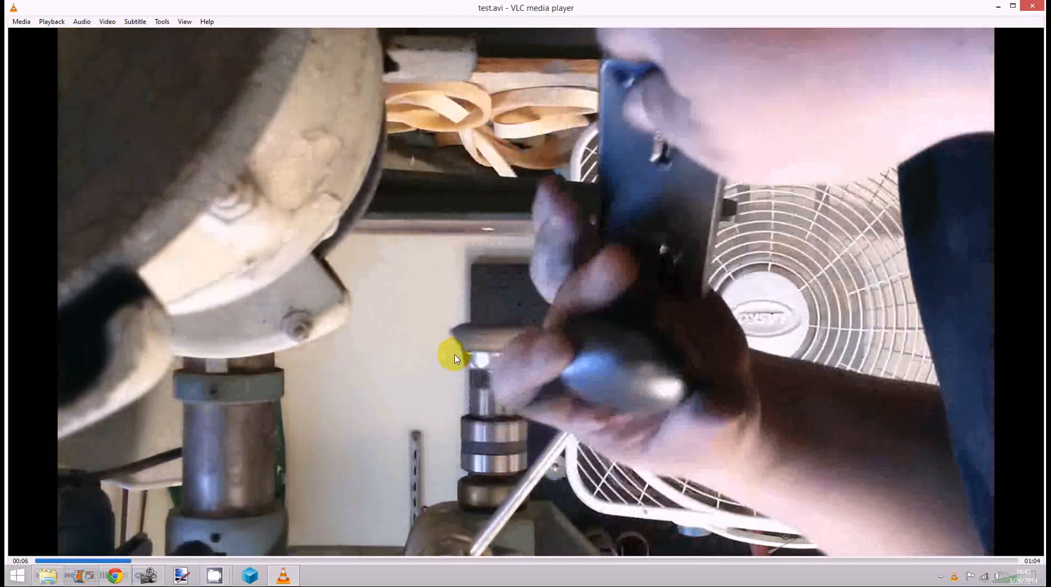
scroll(454, 358, "down", 2)
scroll(455, 358, "down", 1)
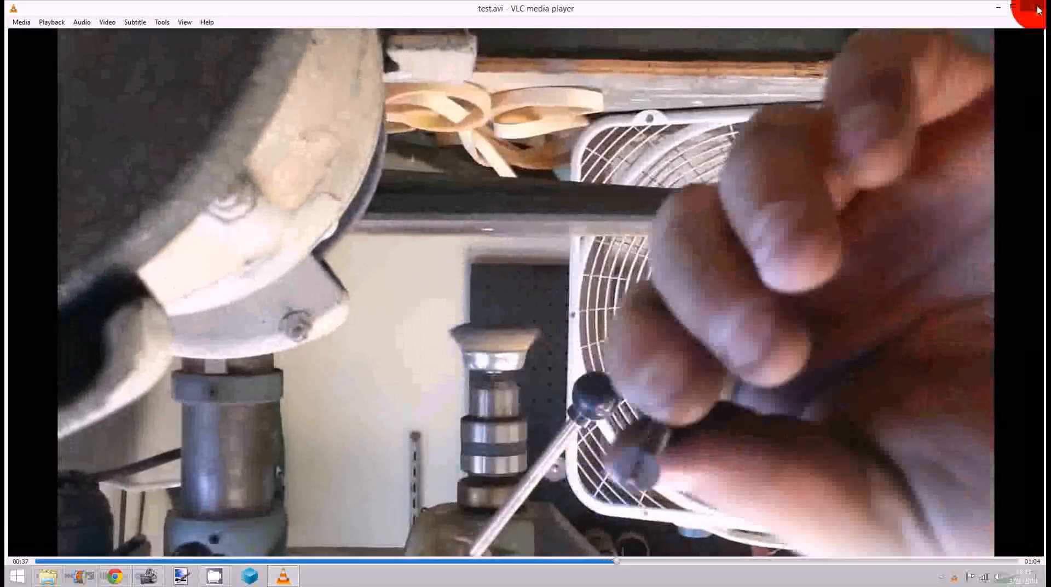
left_click(1038, 10)
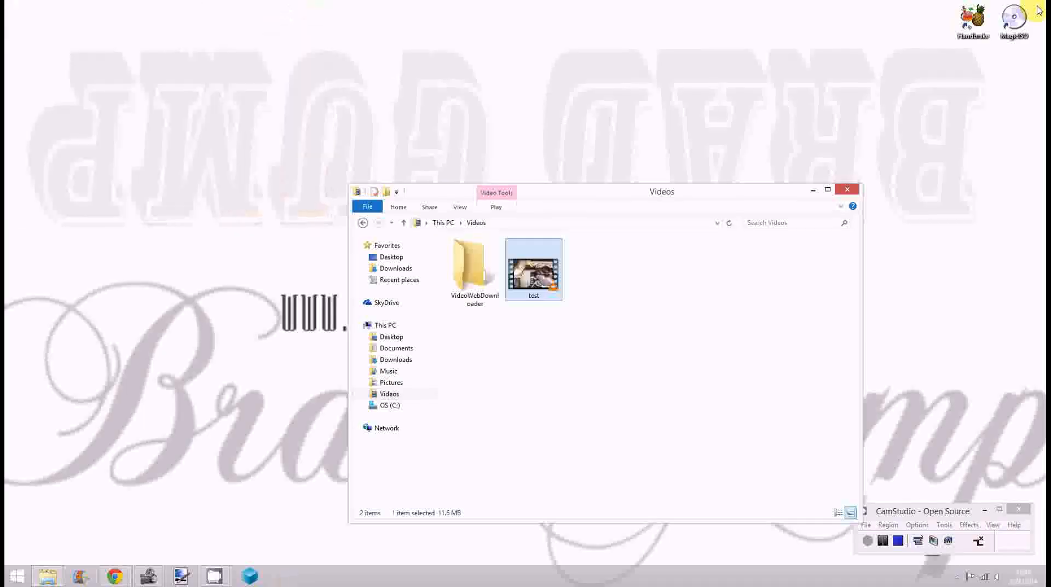
left_click(847, 190)
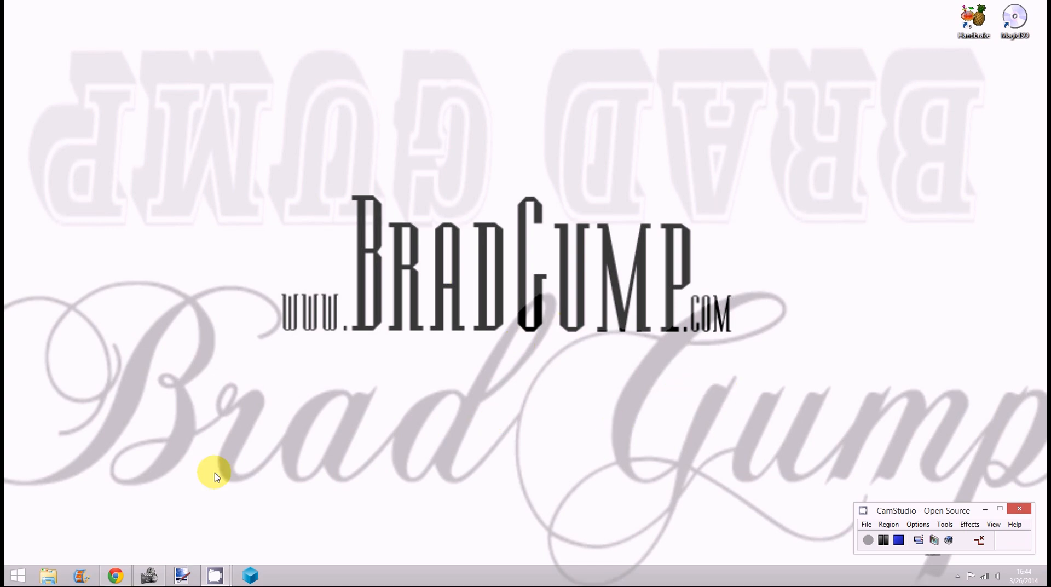
left_click(899, 540)
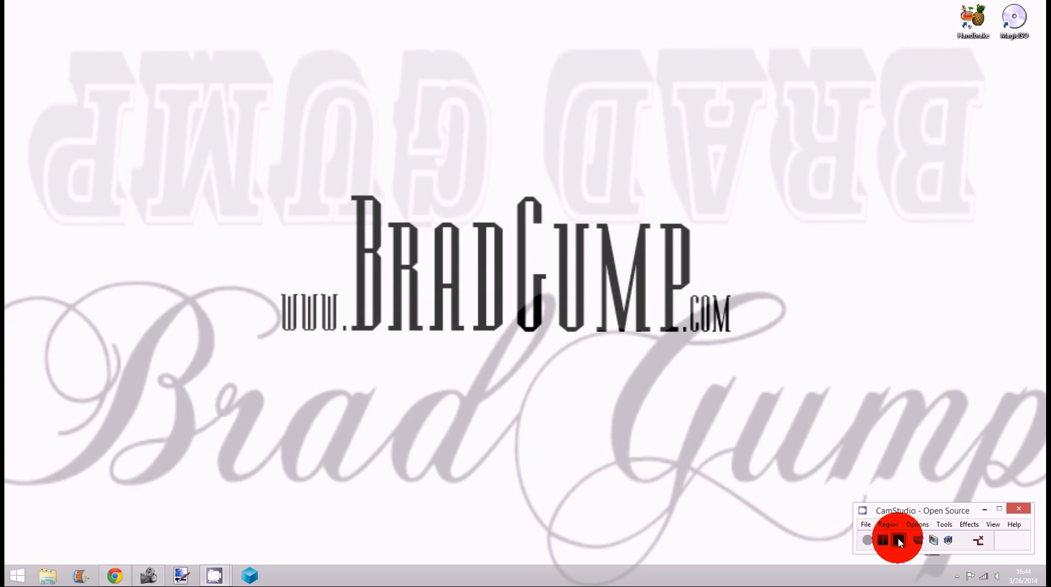